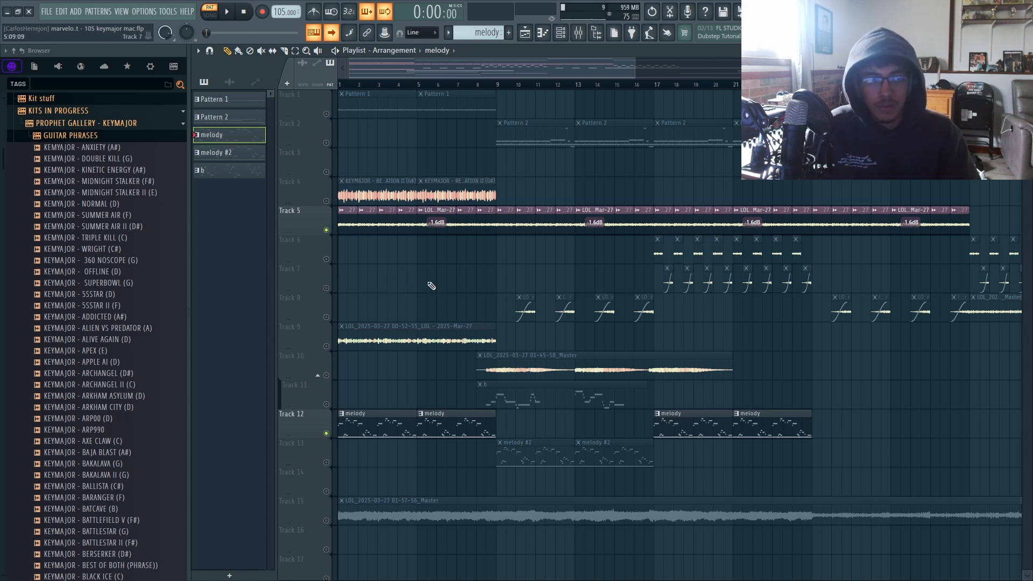
- Solo Track 8 in the playlist and release the solo so that all tracks are enabled
scroll(506, 302, up, 3)
right_click(322, 313)
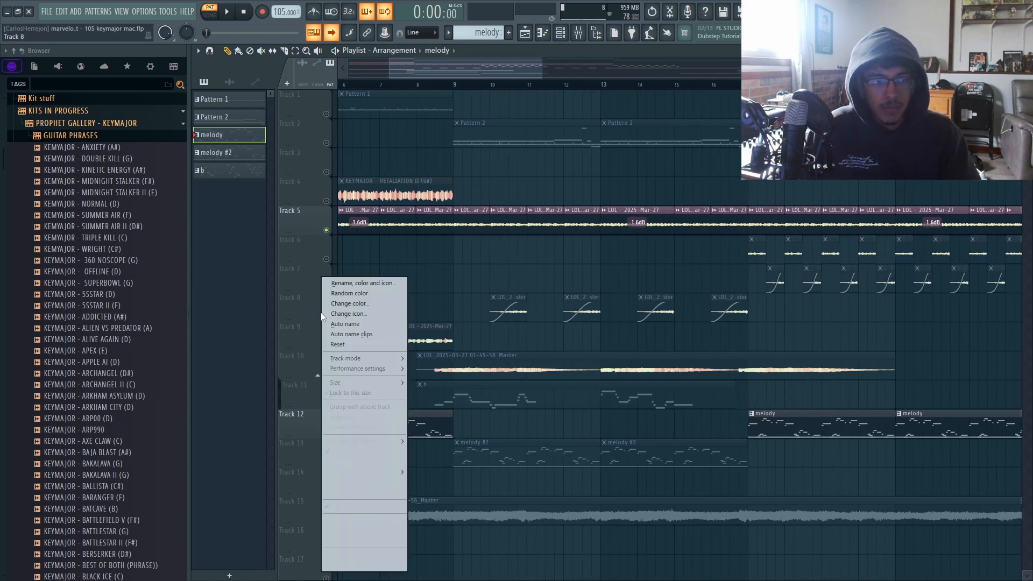
click(320, 313)
right_click(326, 317)
right_click(327, 317)
scroll(350, 316, down, 6)
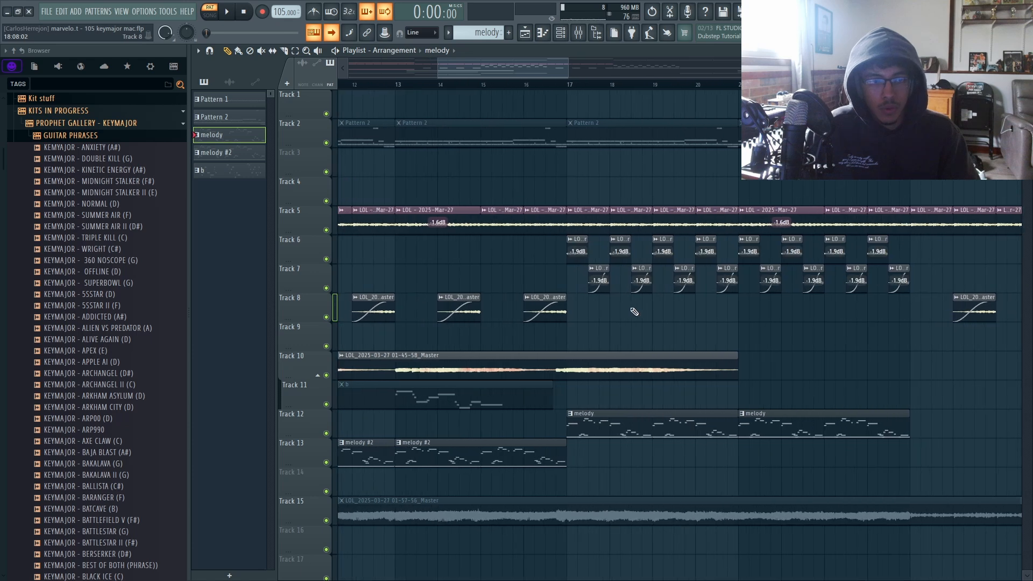
- Open the KEYMAJOR - RETALIATION II (G#) clip from Track 4 in Edison and play the original sample
double_click(443, 201)
key(ctrl+e)
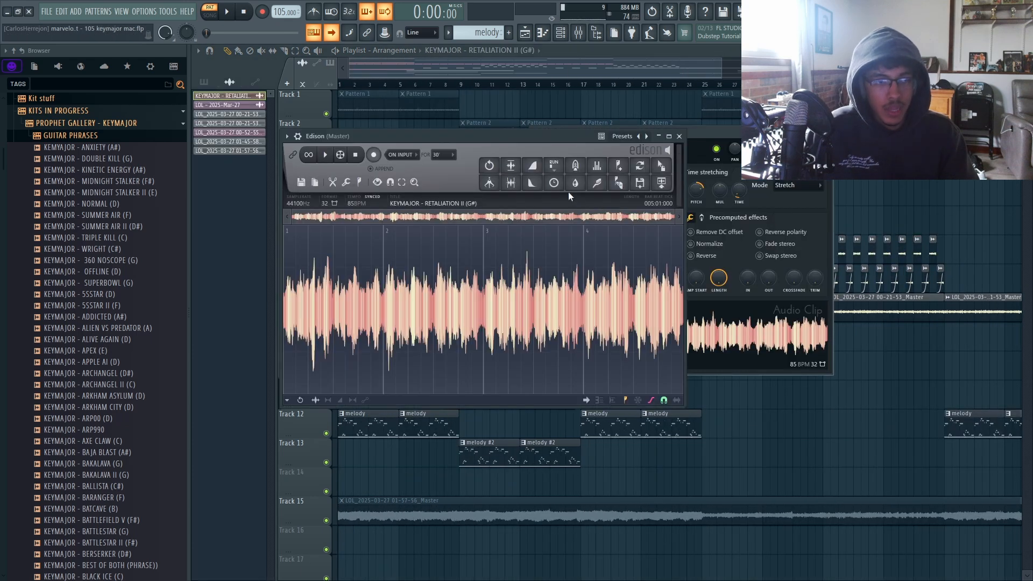
drag(478, 136, 466, 136)
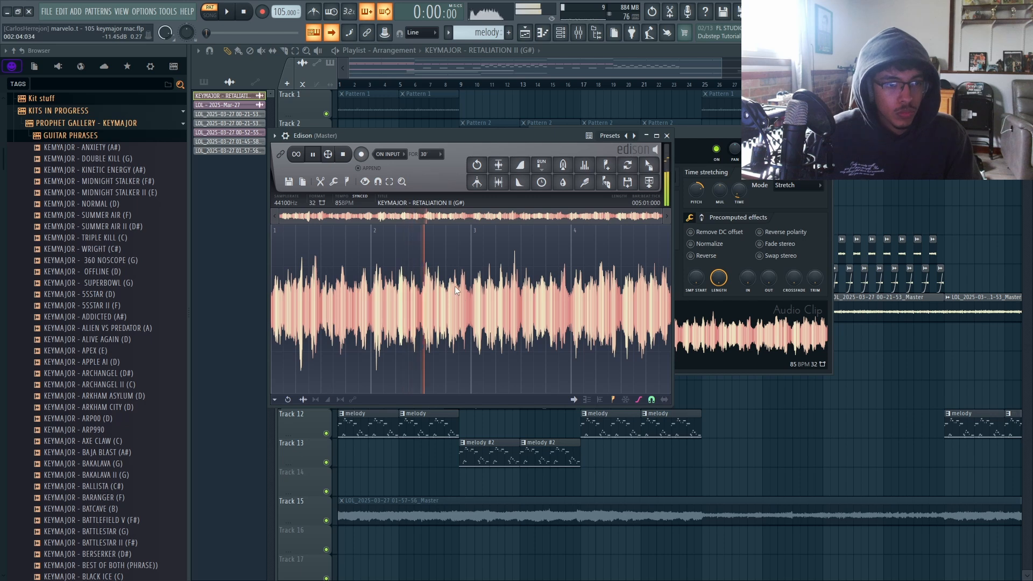
key(space)
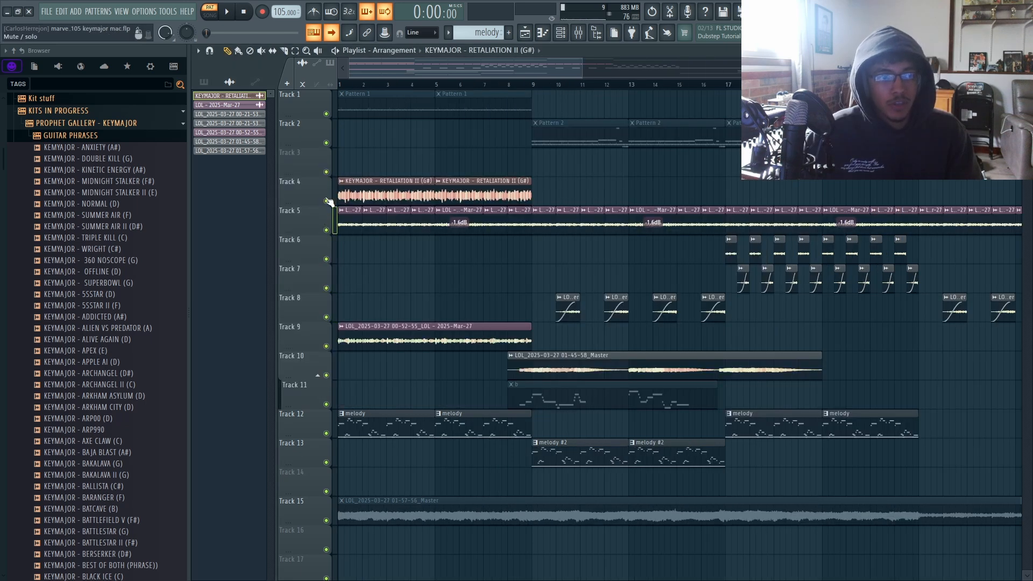
- Solo Track 4 and audition the KEYMAJOR - RETALIATION II (G#) clips at several positions between bars 1 and 5
right_click(327, 201)
scroll(353, 157, up, 2)
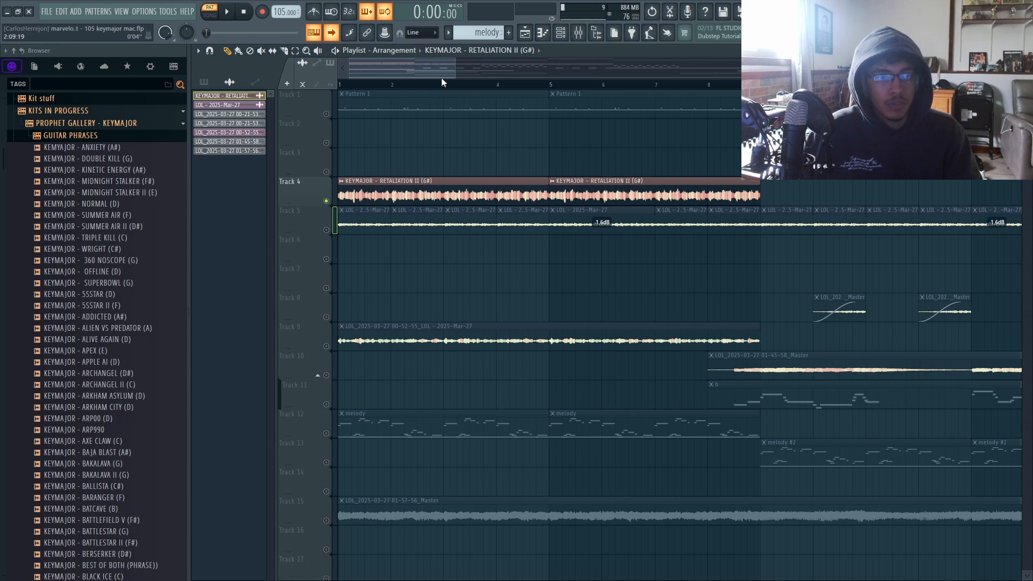
click(578, 33)
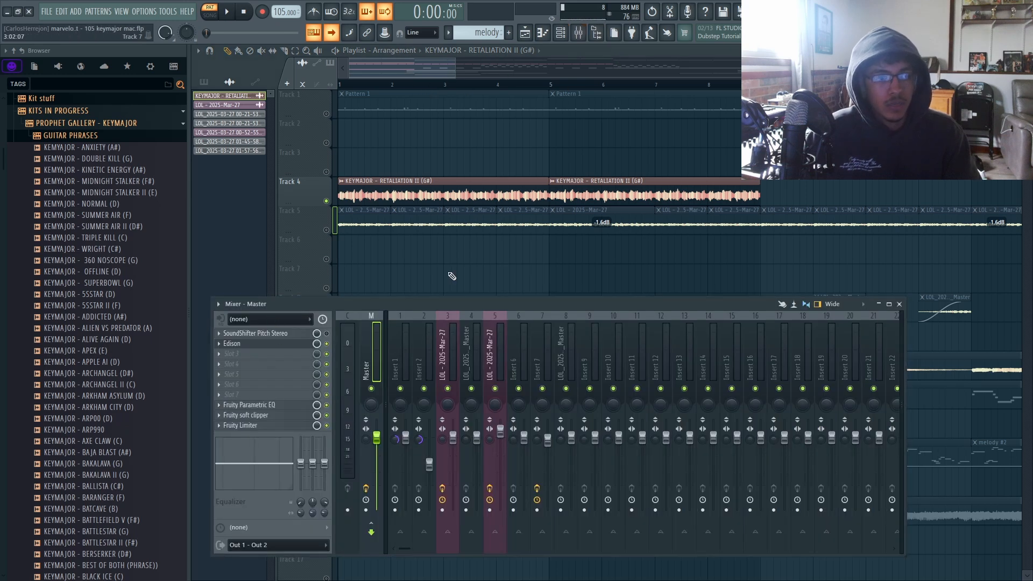
click(336, 52)
click(362, 86)
click(410, 86)
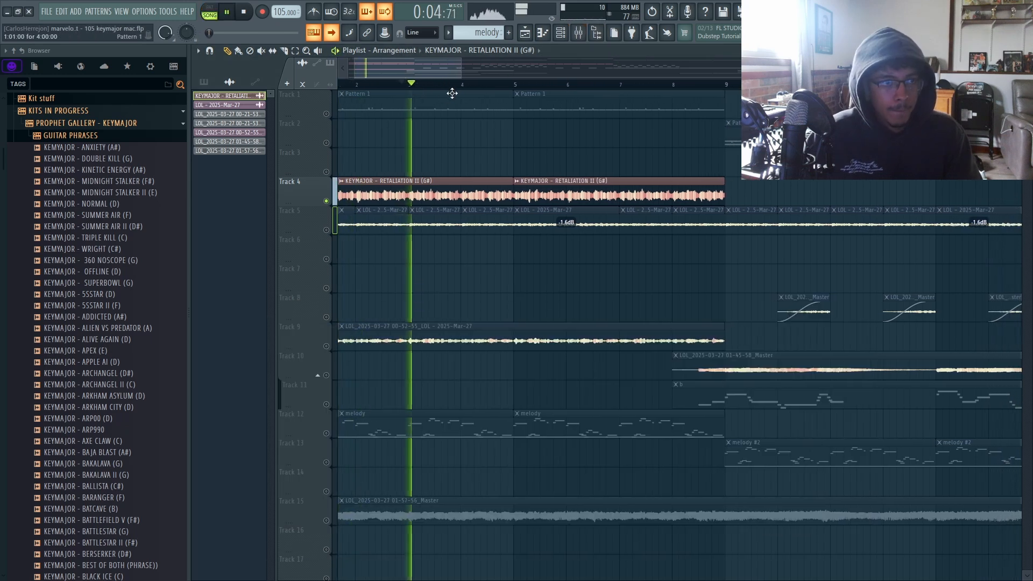
click(463, 86)
click(411, 86)
click(447, 86)
click(488, 86)
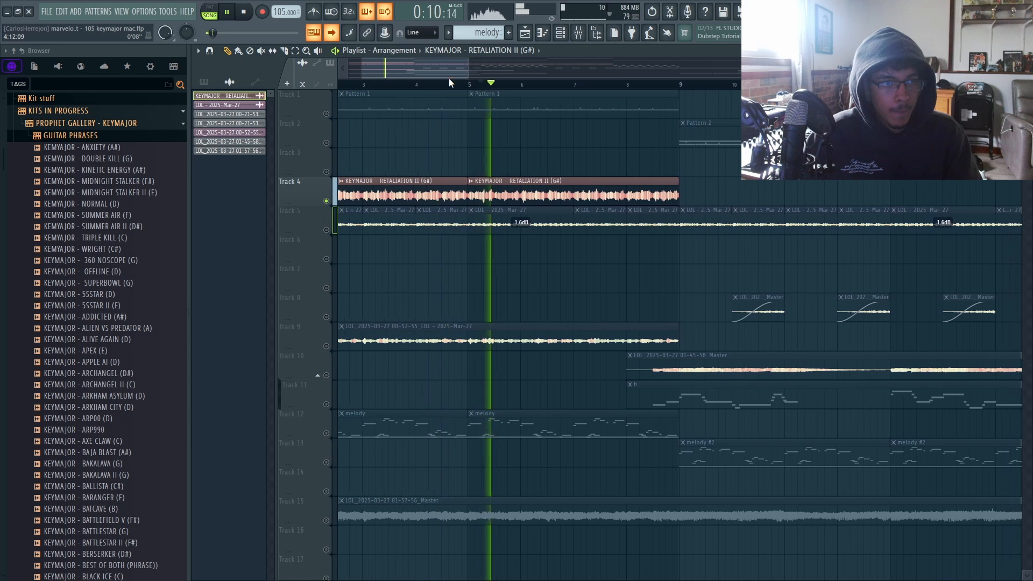
key(space)
- Open the LOL - 2025-Mar-27 clip in Edison and play the recording from its start
click(332, 36)
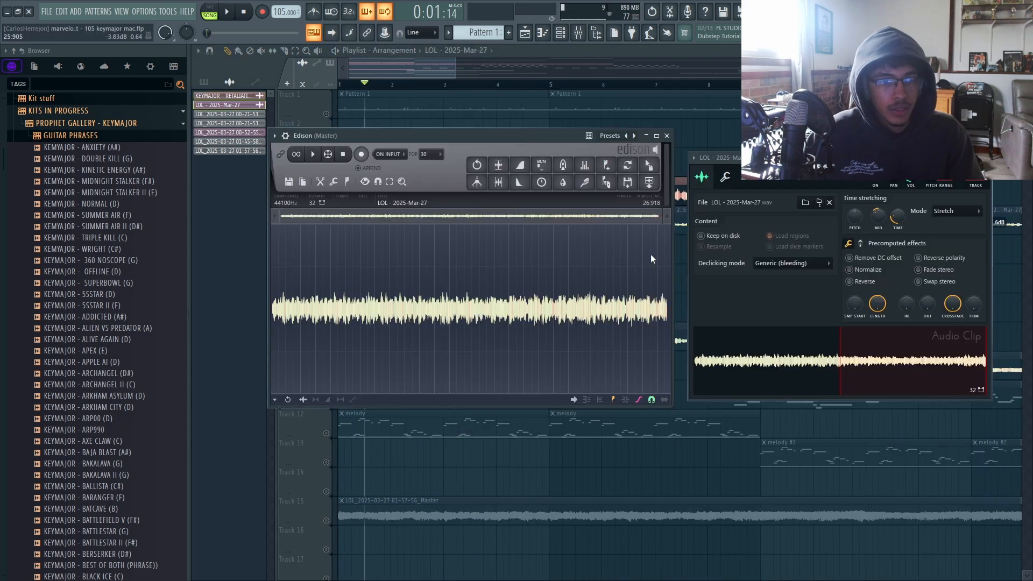
scroll(293, 268, up, 6)
key(space)
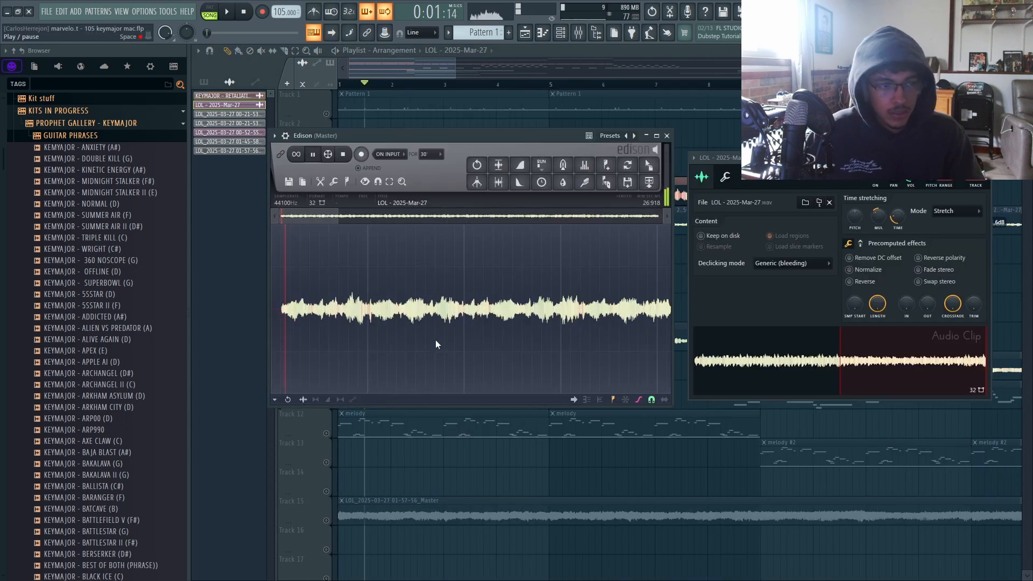
scroll(462, 340, down, 1)
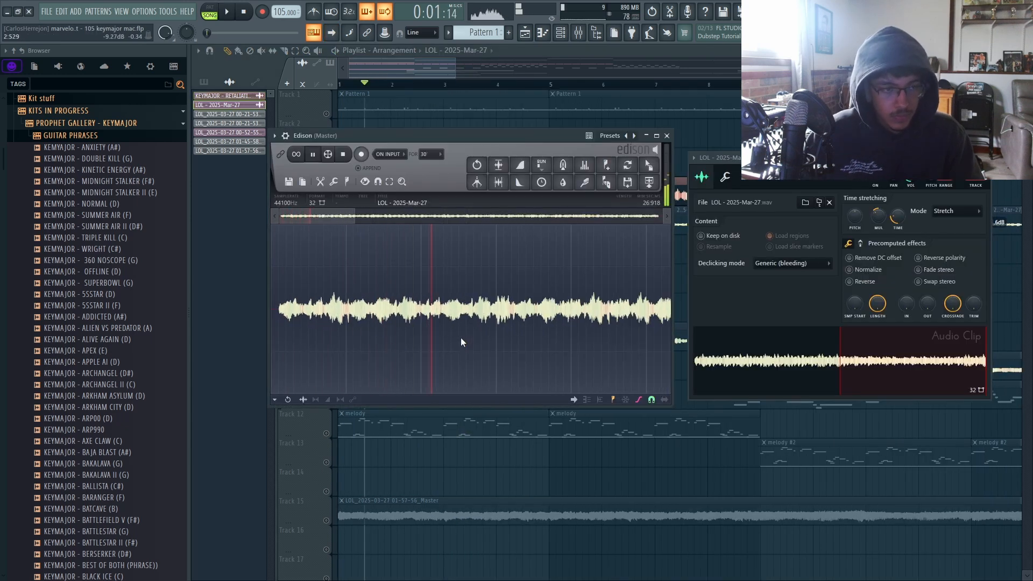
scroll(461, 337, down, 1)
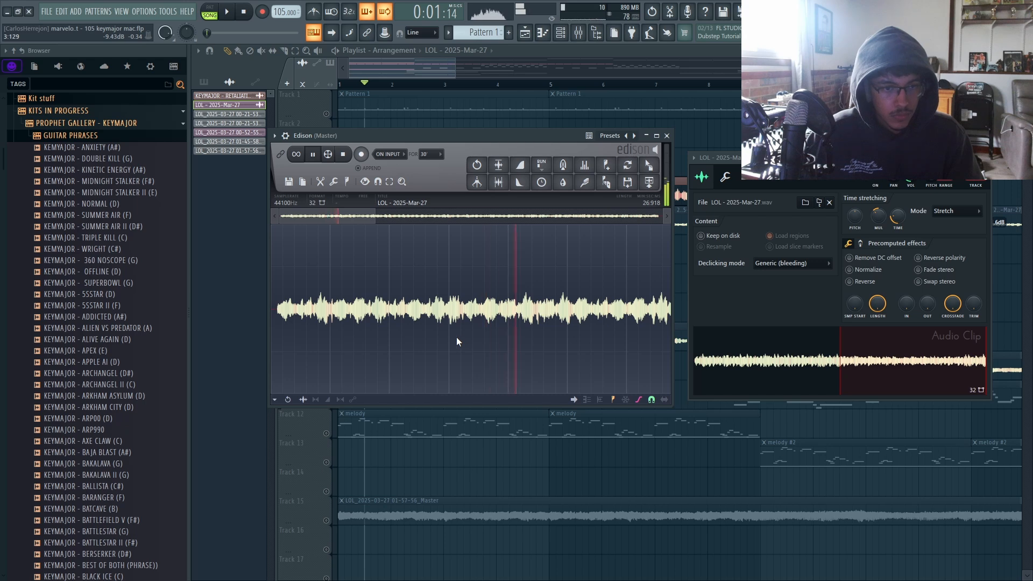
key(space)
click(253, 257)
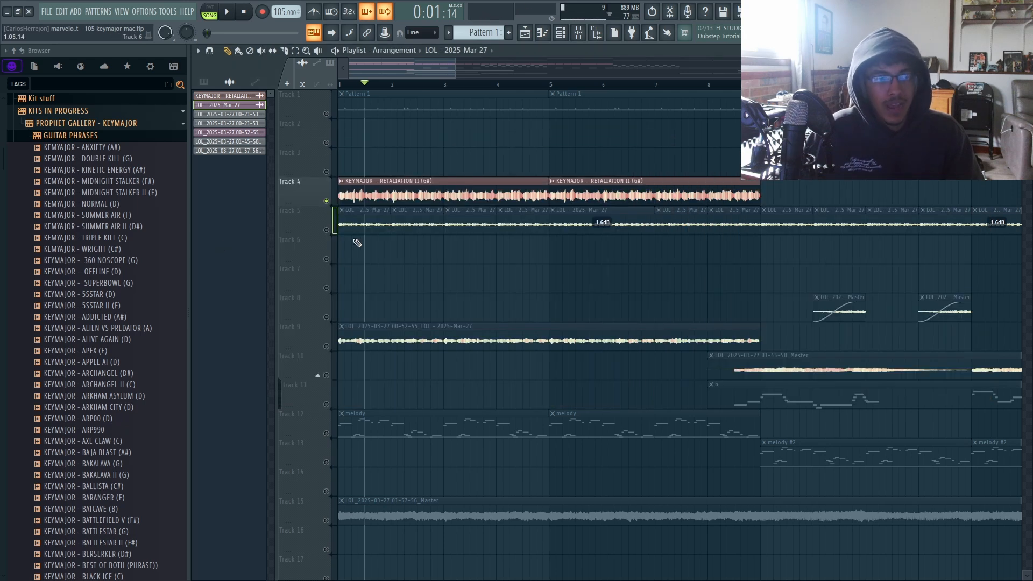
- Solo Track 5, select its LOL - 2025-Mar-27 clips over the first eight bars, and play the chopped section
click(326, 230)
scroll(434, 257, up, 3)
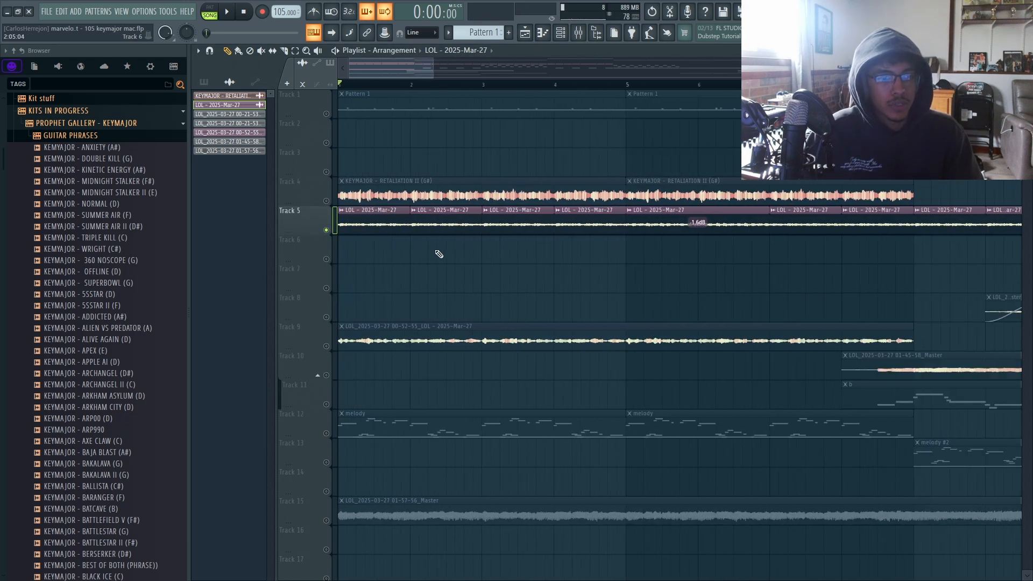
drag(843, 230, 395, 233)
key(space)
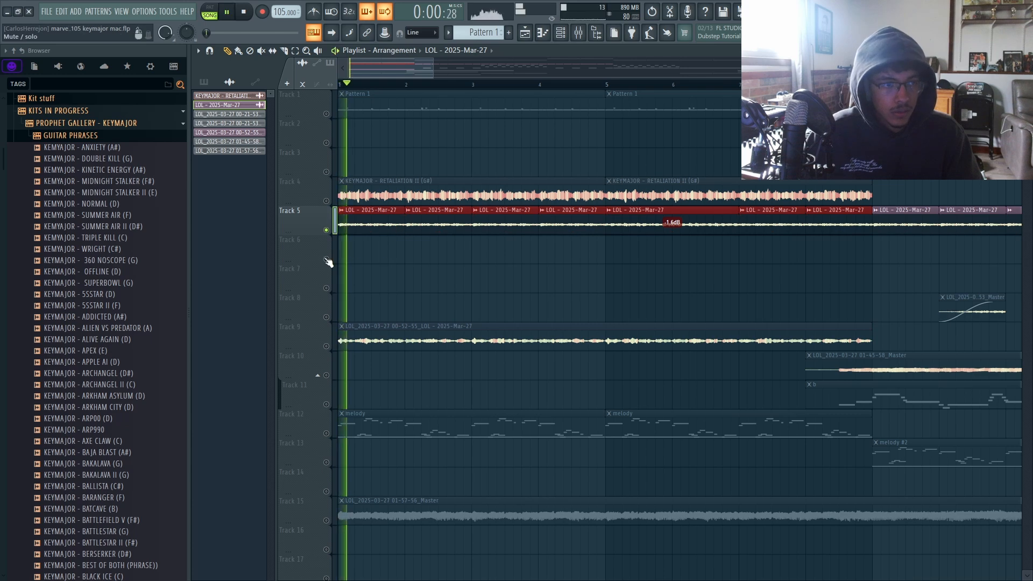
scroll(329, 255, up, 3)
scroll(329, 256, up, 3)
key(Scroll_Lock)
scroll(381, 233, up, 1)
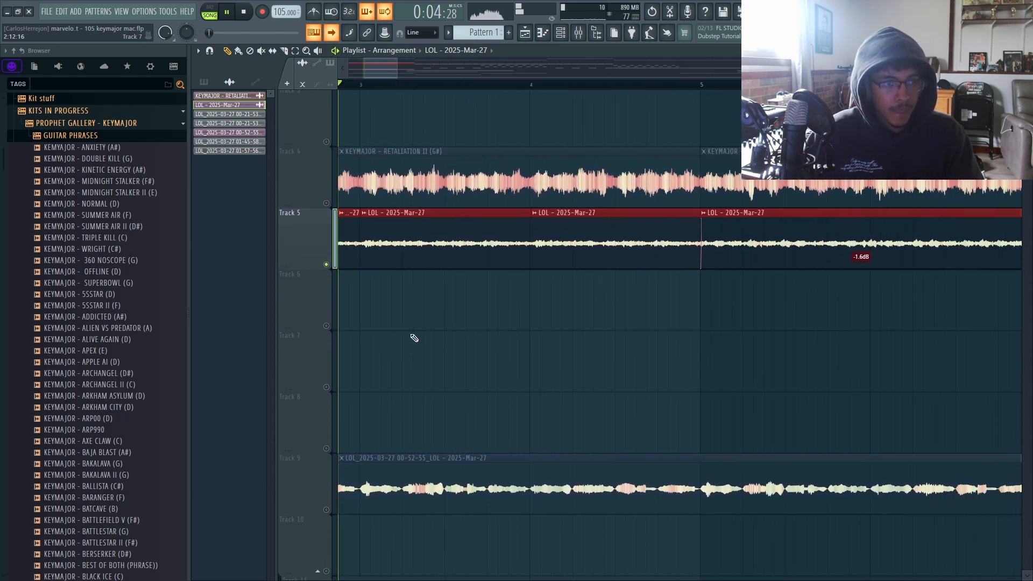
key(space)
key(space)
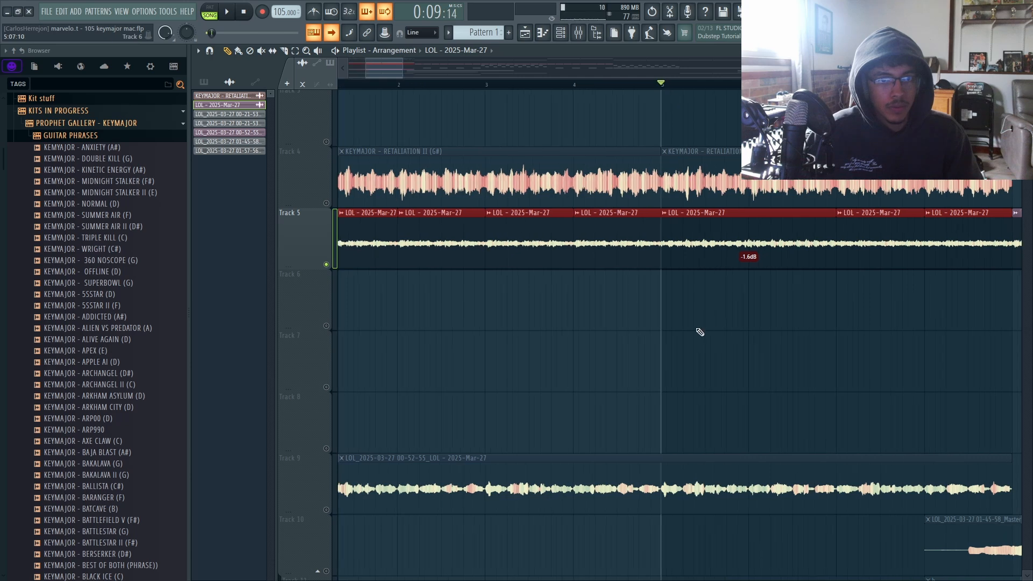
- Inspect TAL-Filter-2 and Fruity Parametric EQ 2 on the LOL - 2025-Mar-27 mixer insert
scroll(694, 330, up, 1)
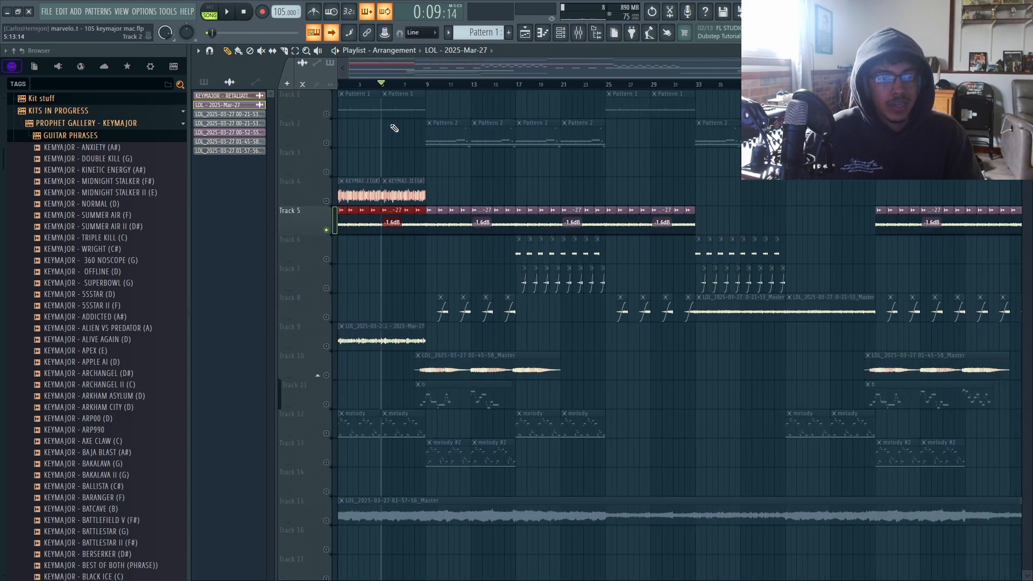
scroll(395, 127, down, 1)
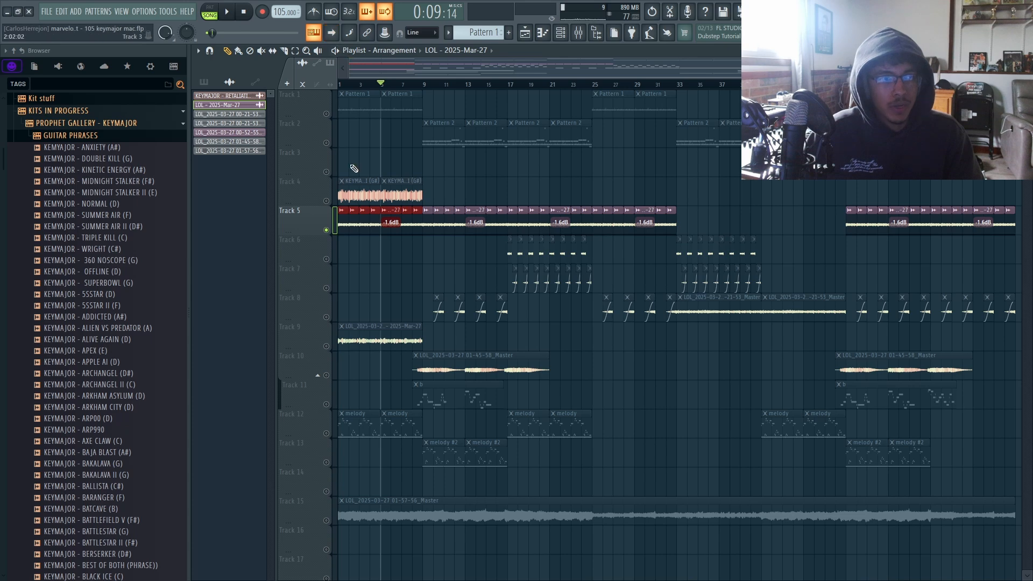
scroll(562, 114, up, 1)
key(F9)
click(266, 352)
drag(320, 131, 340, 118)
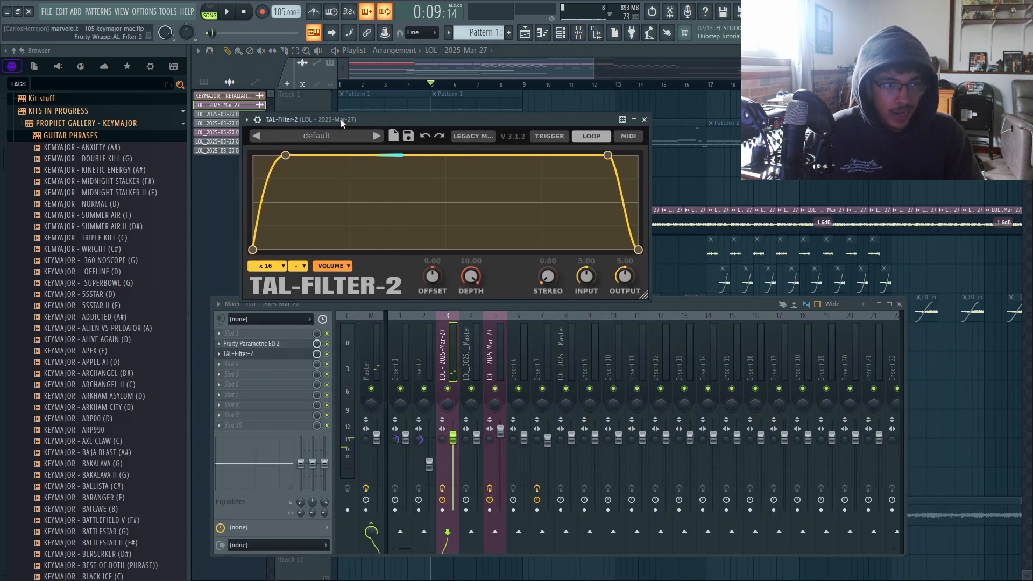
click(252, 344)
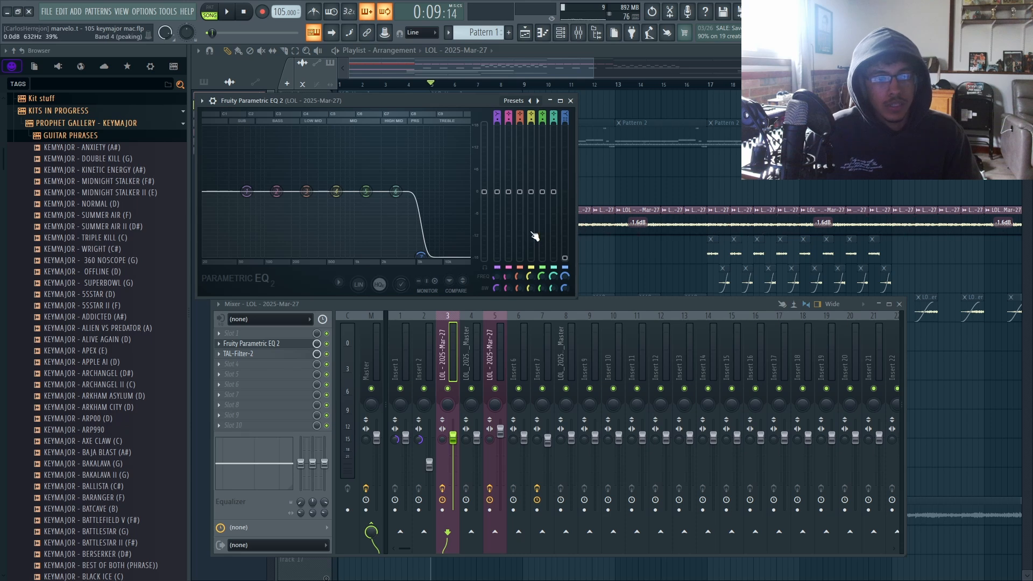
click(570, 101)
click(900, 304)
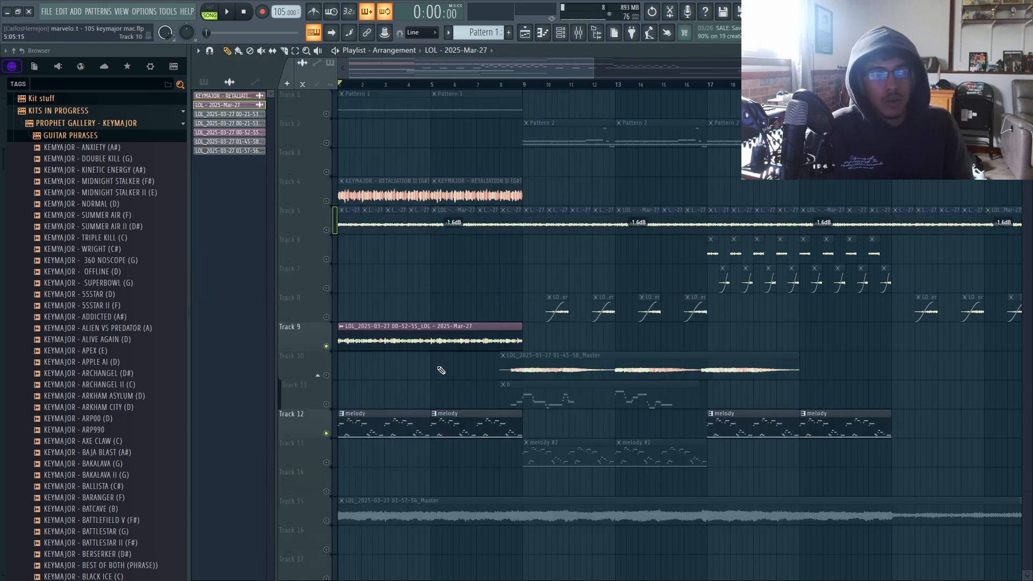
- Locate the melody pattern's Oscar_Zulu_Bass_One-Shot_C_Synth_E sample in the browser and play the channel's notes in the piano roll
click(560, 38)
key(F6)
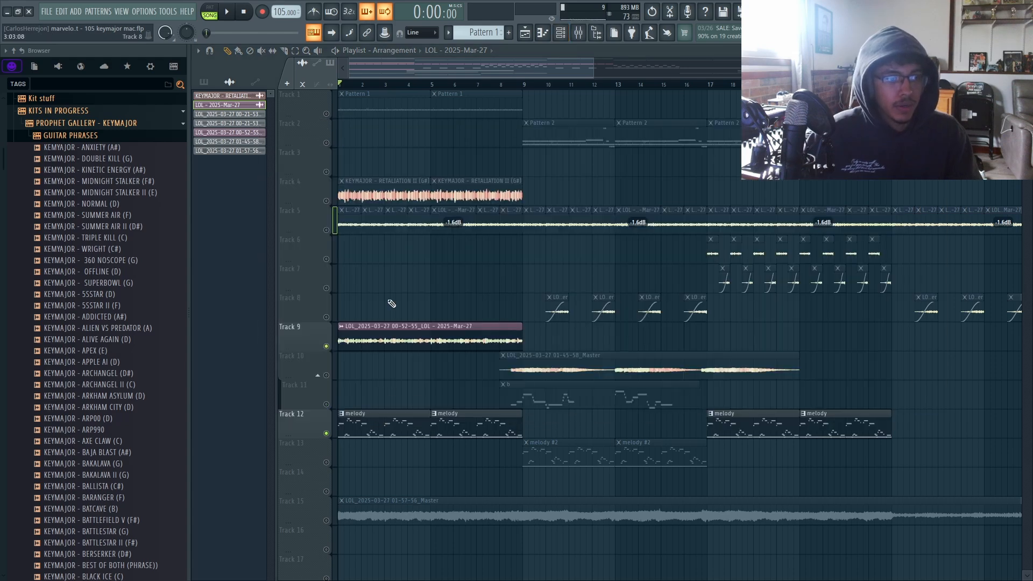
click(377, 416)
click(560, 34)
click(347, 250)
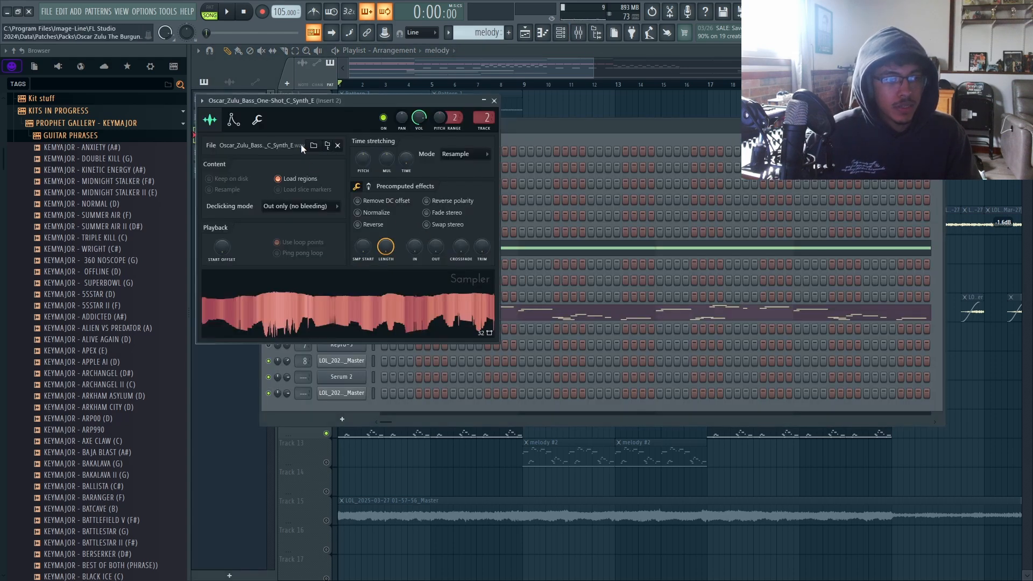
click(329, 146)
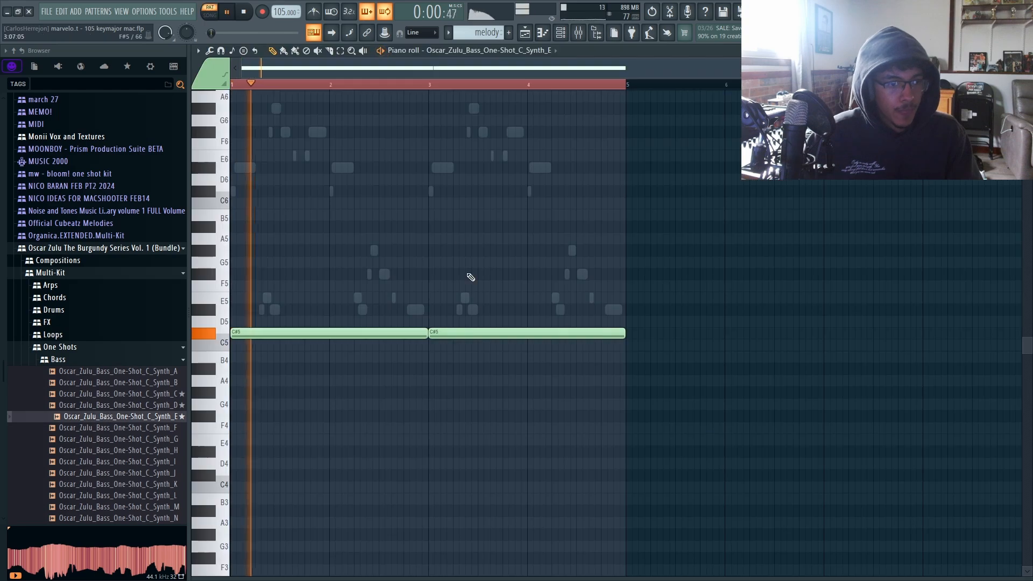
scroll(286, 376, up, 3)
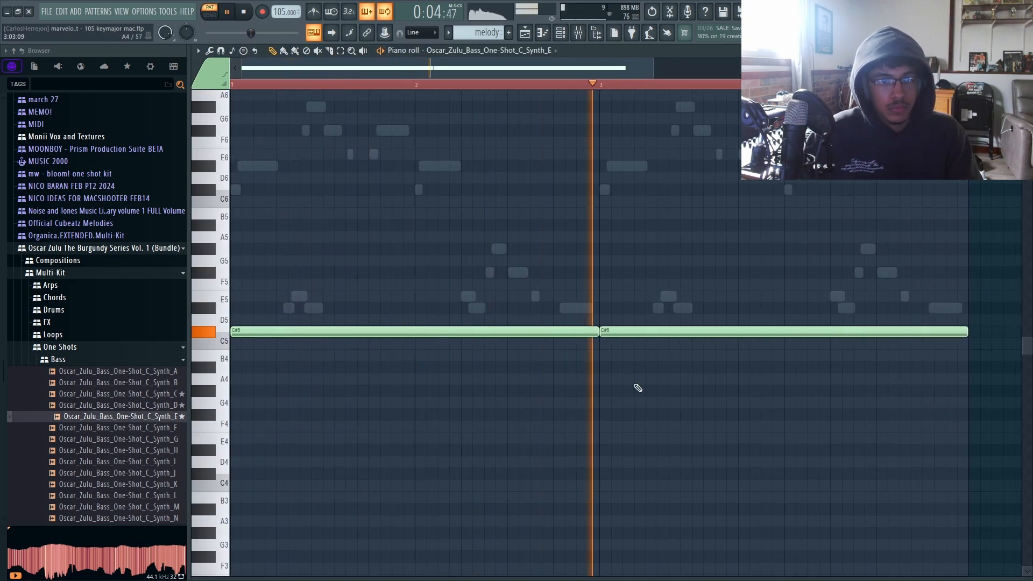
key(space)
- Check the preset loaded in the Diva channel and play its melody notes in the piano roll
key(F6)
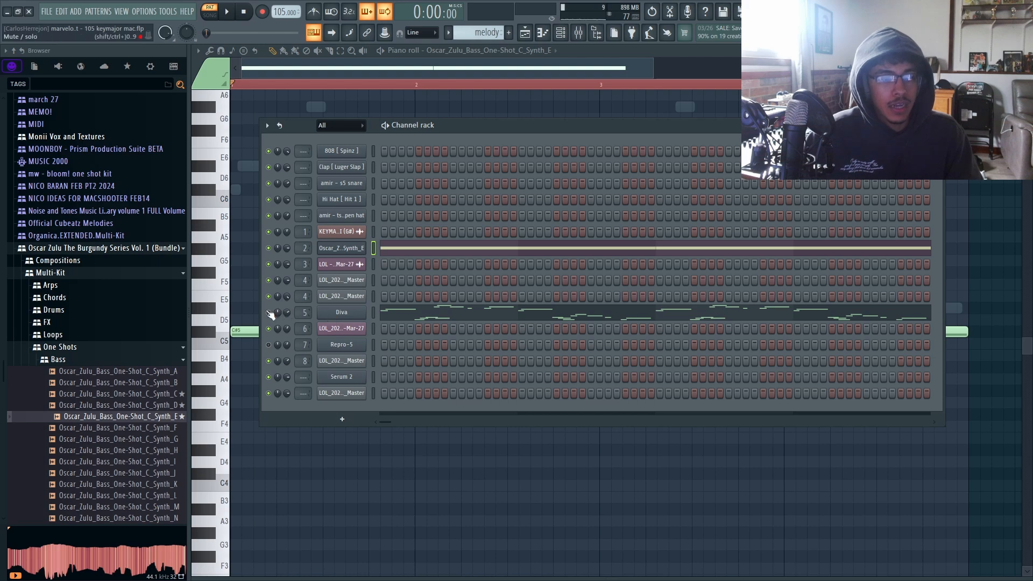
click(337, 315)
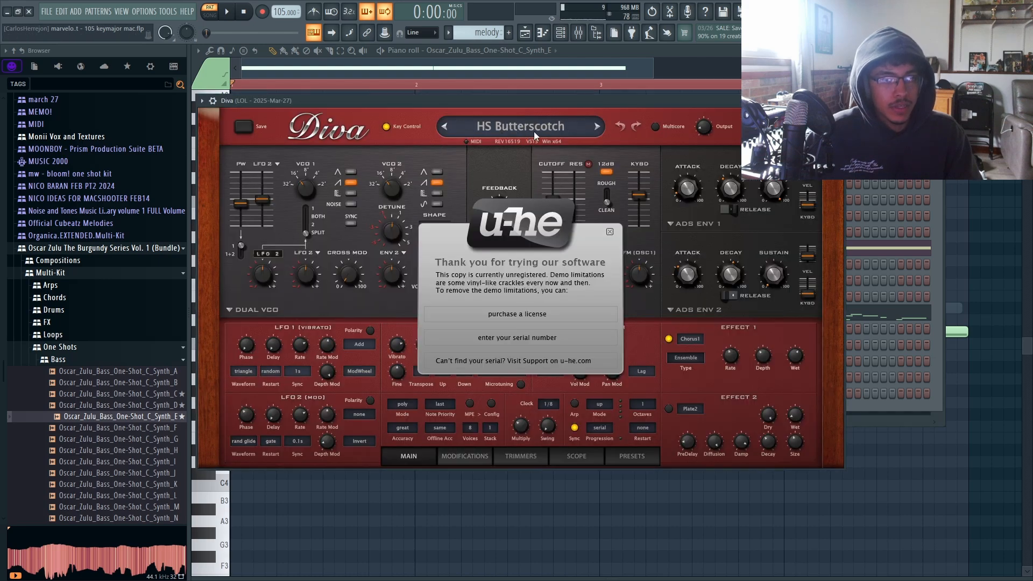
key(F7)
key(space)
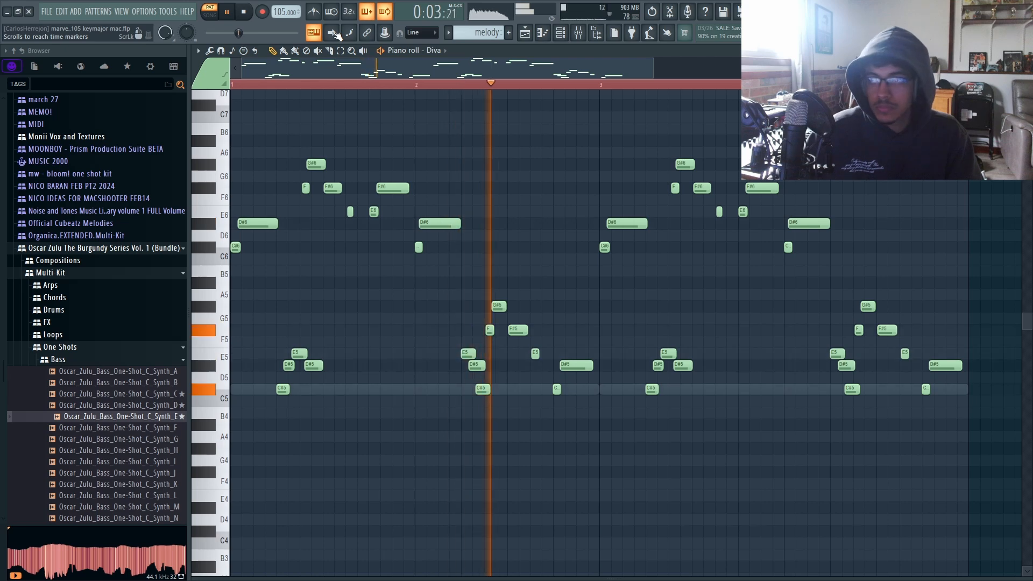
scroll(558, 176, up, 3)
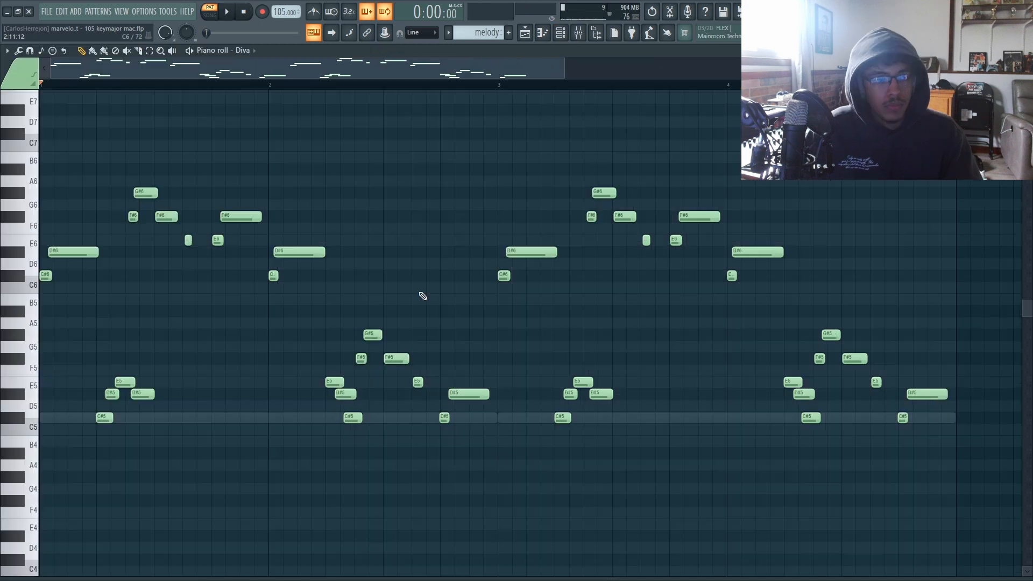
- Examine the Diva melody by selecting bar 1's F#6 and G#6 notes, bar 2's D#6 note, and bar 2's lower phrase
scroll(228, 295, up, 1)
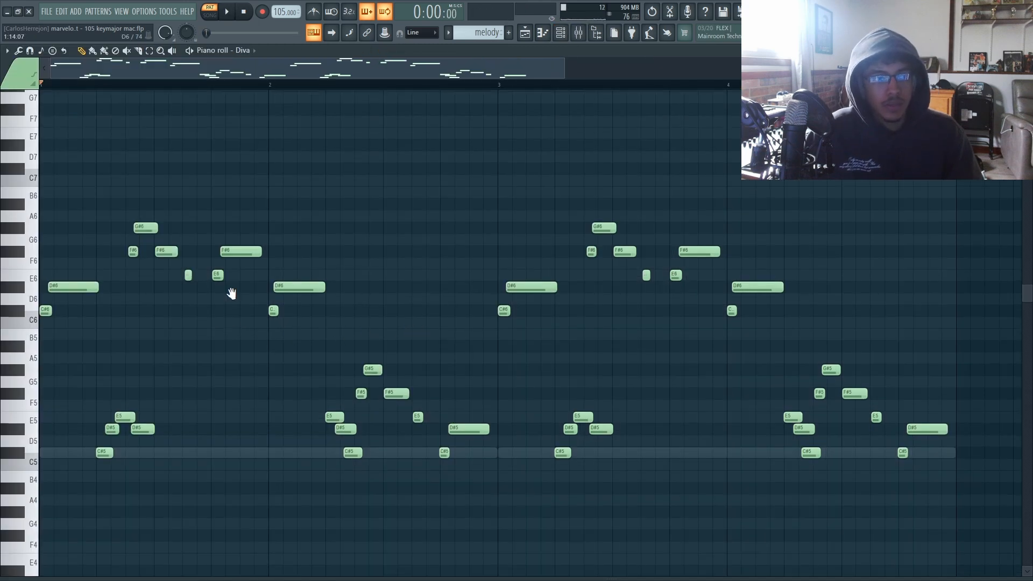
drag(231, 293, 225, 276)
scroll(100, 282, up, 3)
drag(175, 205, 146, 235)
scroll(146, 235, up, 2)
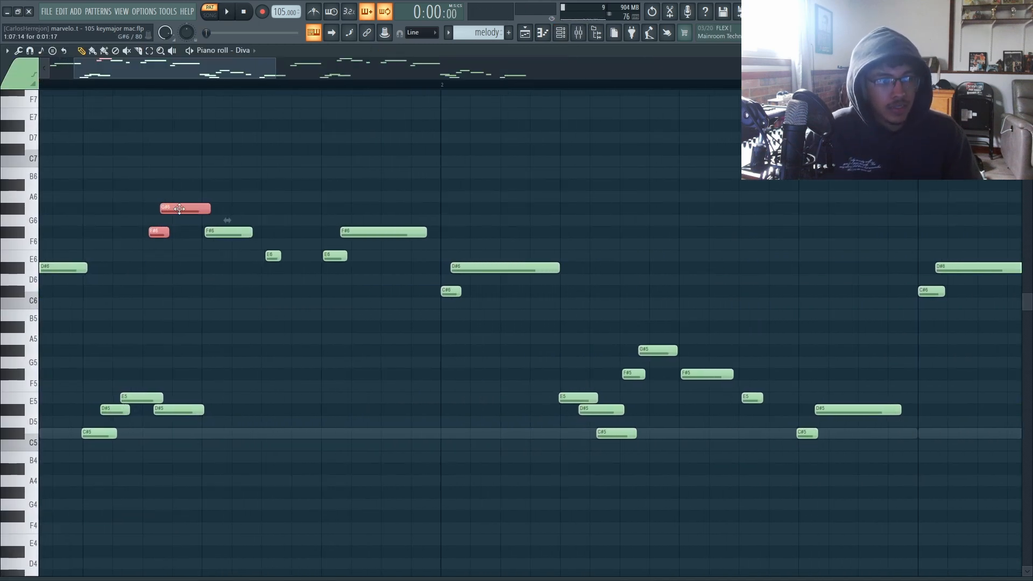
scroll(336, 256, down, 3)
drag(379, 244, 364, 278)
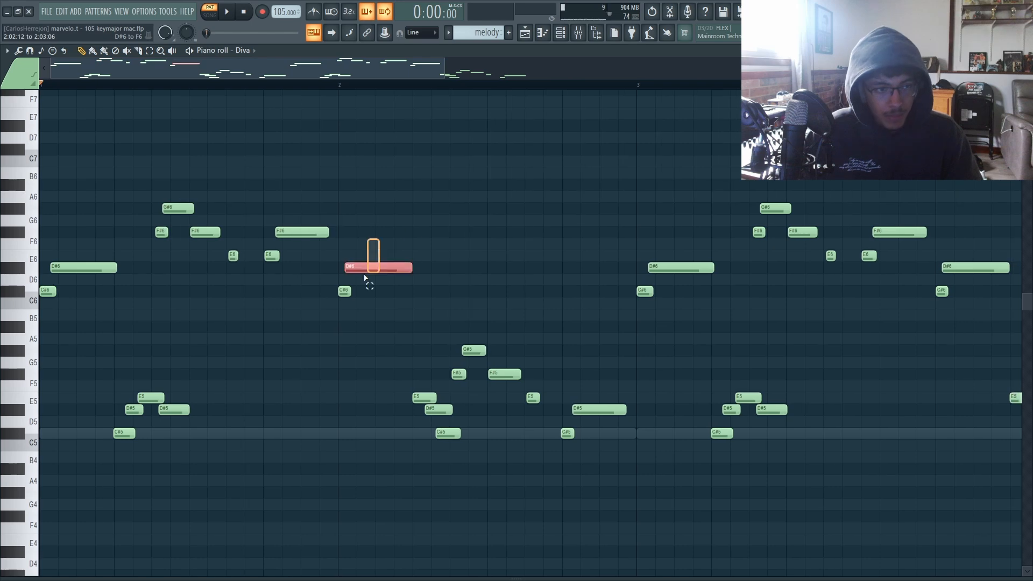
scroll(492, 242, down, 3)
drag(328, 318, 216, 452)
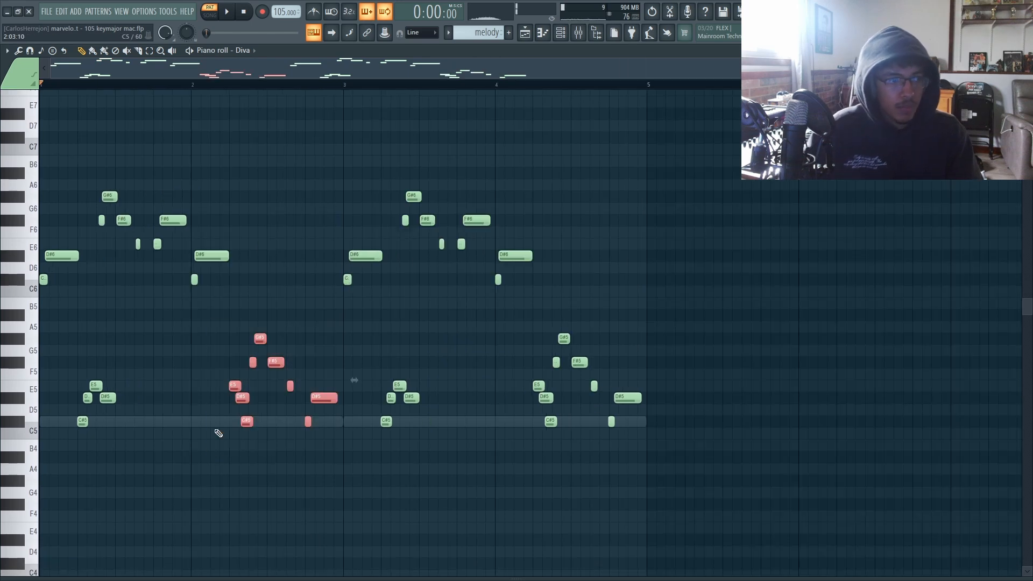
- Try transposing the selected lower phrase in bar 2 of the Diva melody up by octaves and back down
key(ctrl+Up)
key(ctrl+Up)
key(ctrl+Down)
key(ctrl+Down)
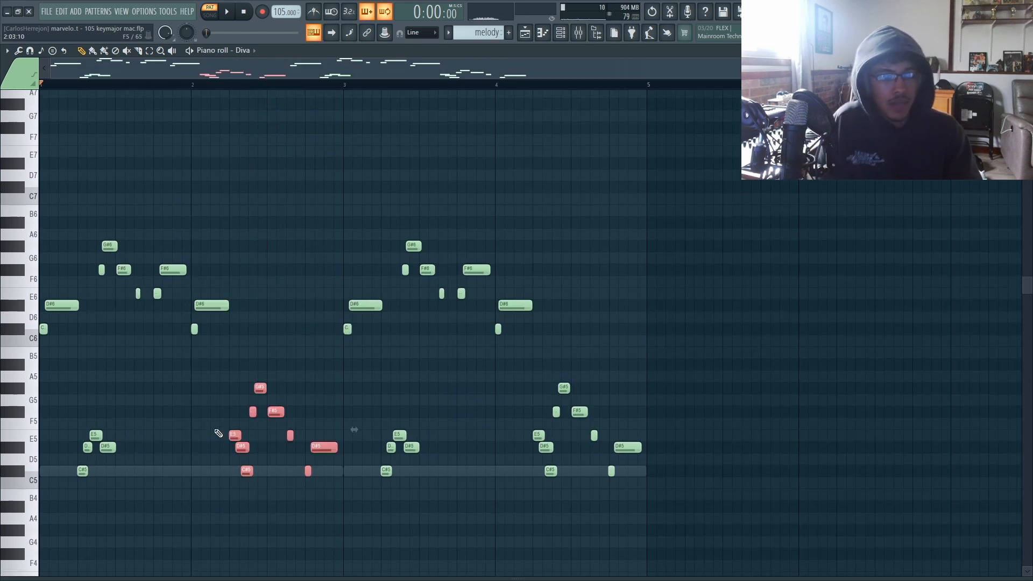
- Inspect Fruity Delay 3, Fruity Parametric EQ 2 and TAL-Filter-2 on mixer insert 5
key(F9)
click(110, 334)
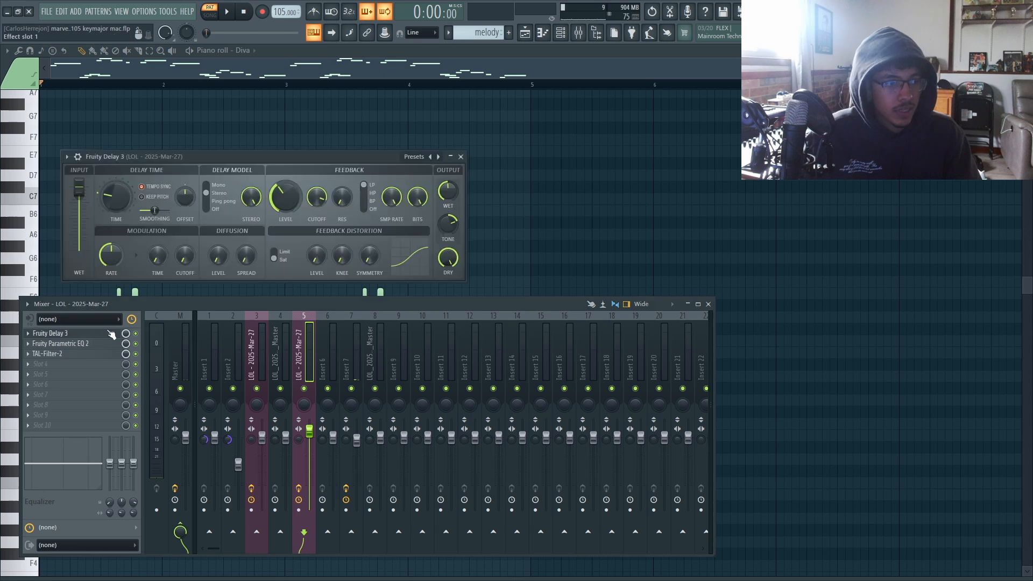
drag(209, 153, 245, 149)
click(97, 344)
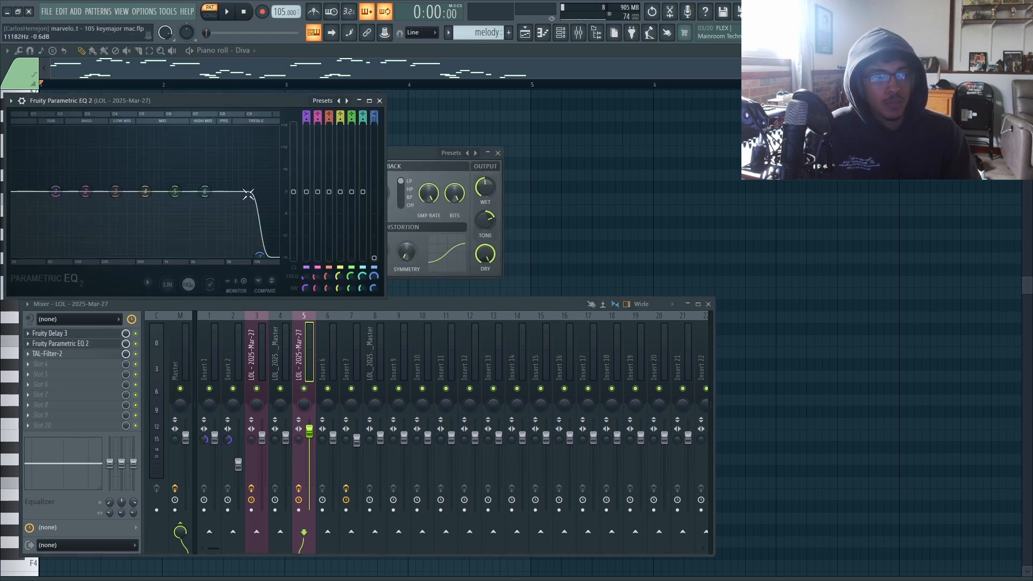
click(79, 357)
drag(183, 114, 394, 158)
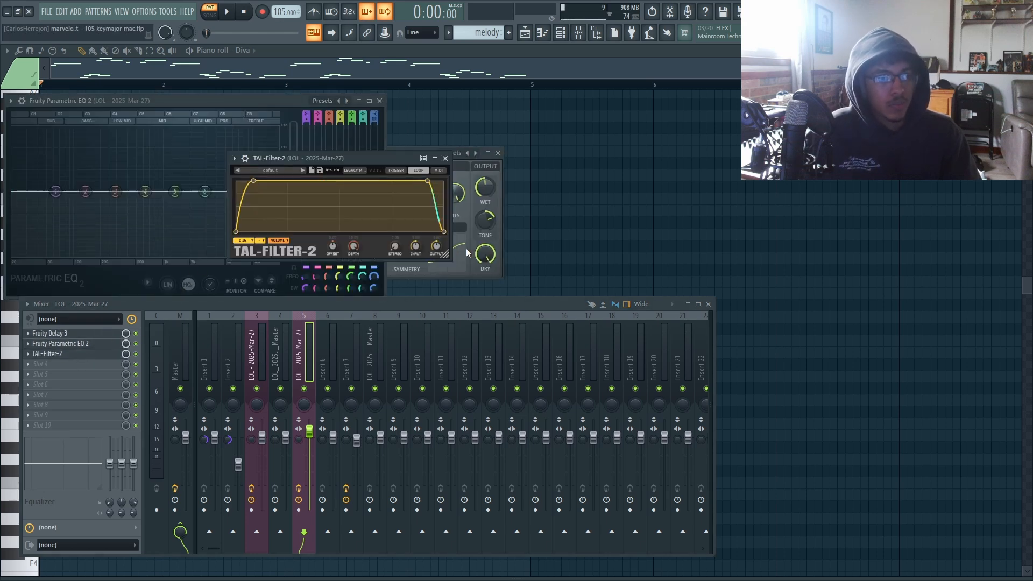
- Play the guitar and melody tracks from bar 1 of the playlist, and unmute Tracks 10, 11 and 13
key(F5)
key(space)
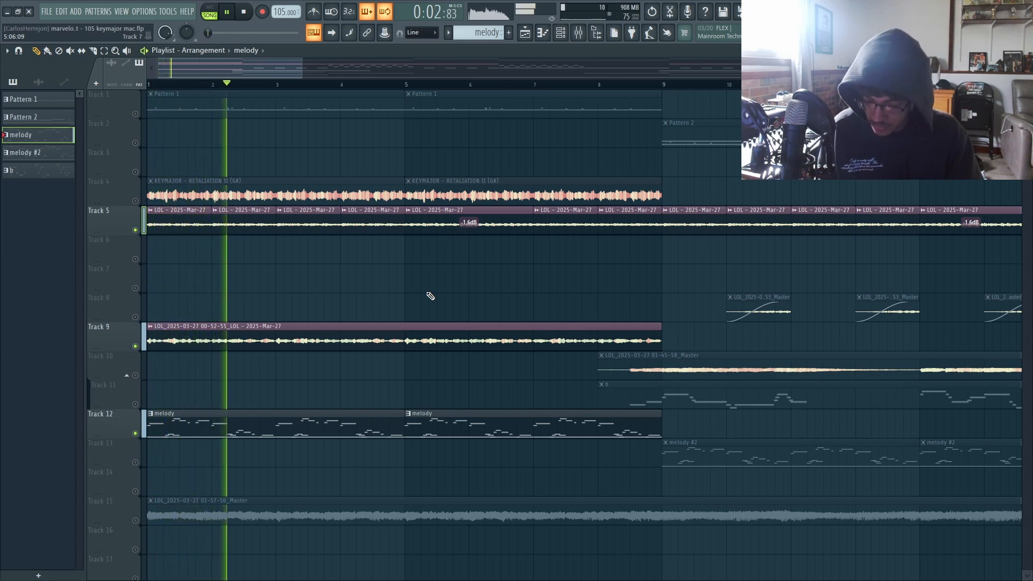
key(space)
scroll(325, 252, down, 3)
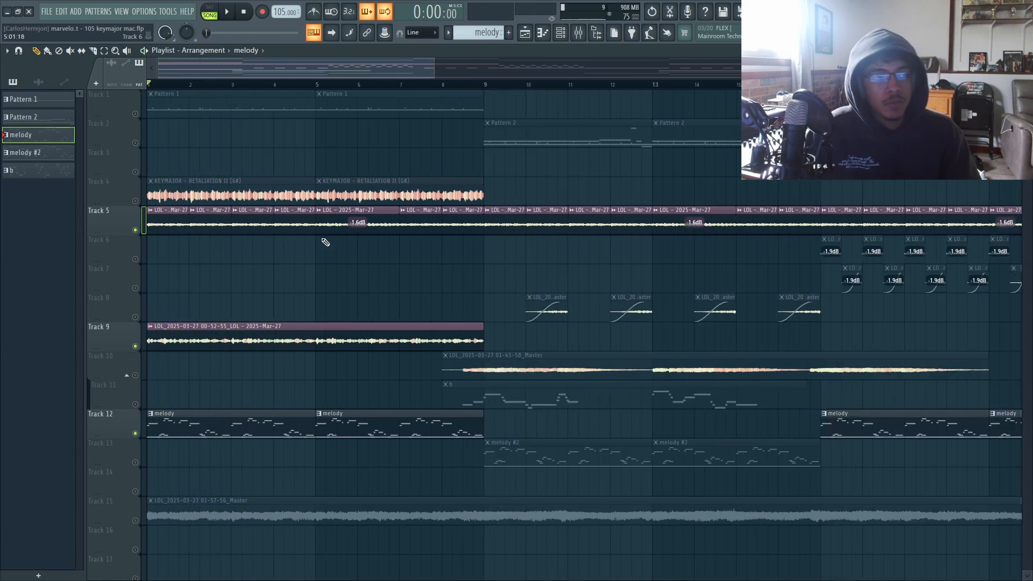
drag(138, 380, 157, 462)
scroll(385, 239, up, 3)
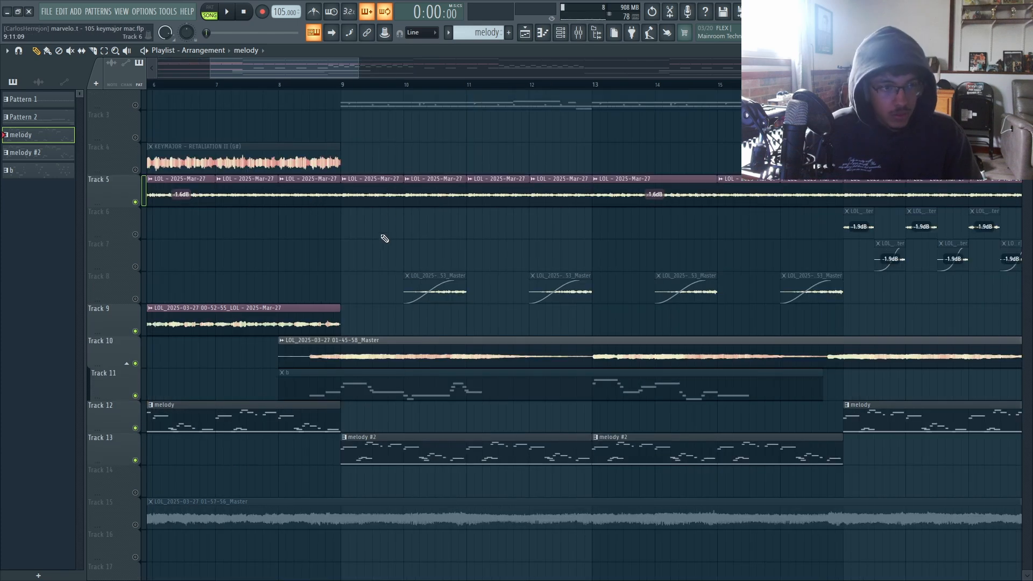
- Open the melody #2 pattern on Track 13 in the piano roll and play its sustained A4 bass notes
double_click(400, 452)
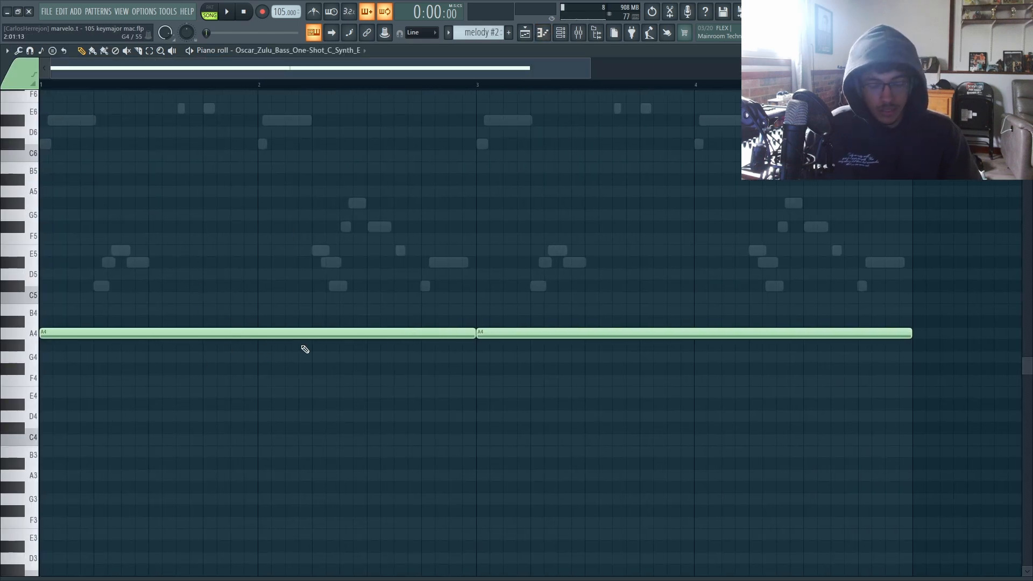
click(189, 50)
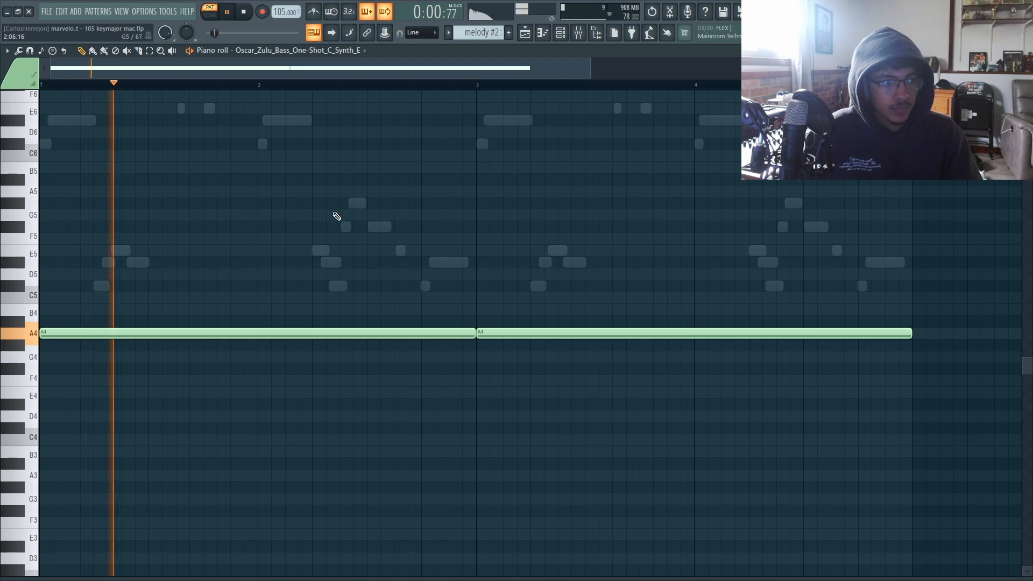
key(space)
click(528, 35)
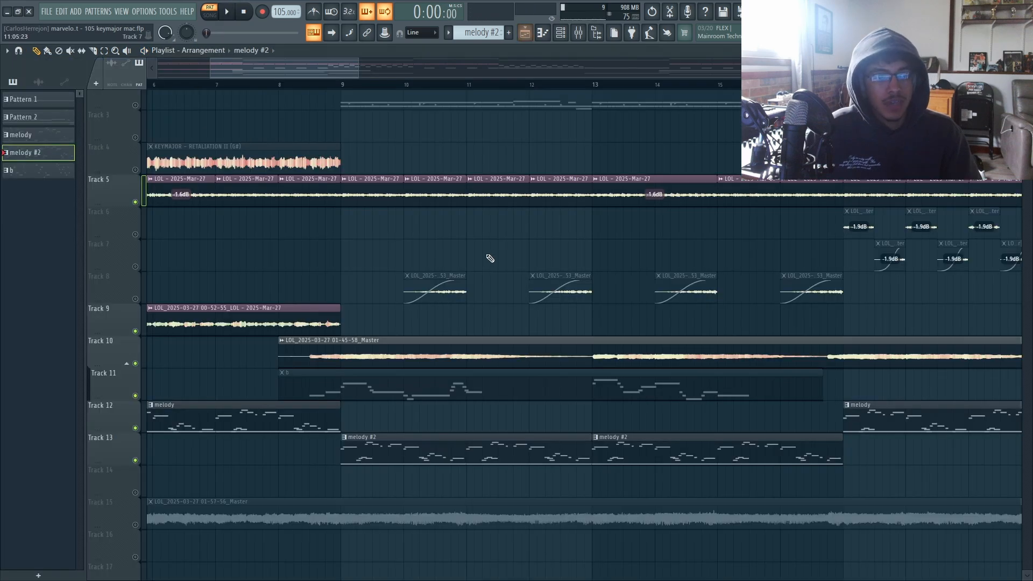
- Open Track 11's b pattern, bring up its Repro-5 synth, and dismiss the trial notice to check the loaded preset
scroll(484, 253, down, 2)
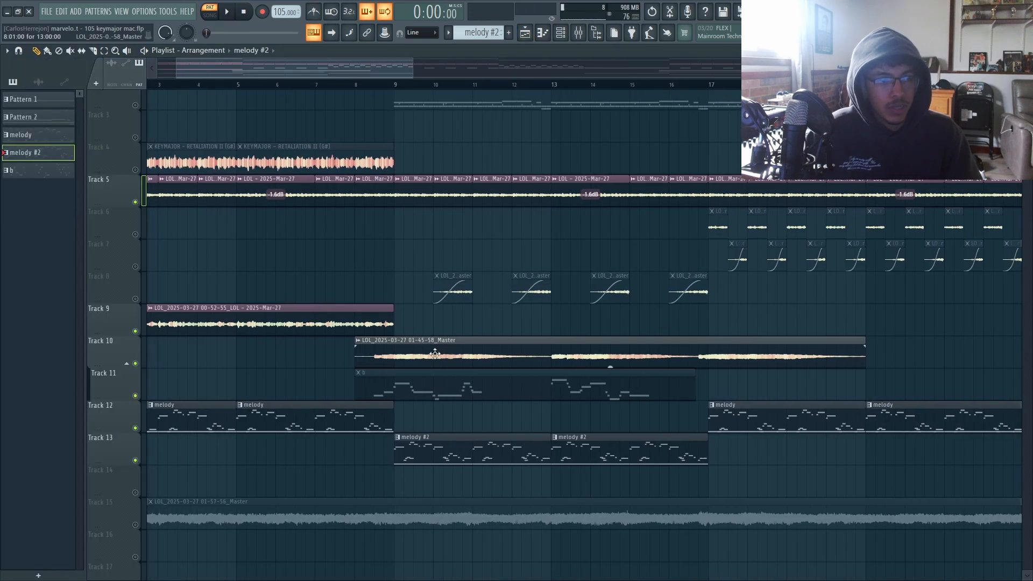
double_click(426, 389)
click(260, 51)
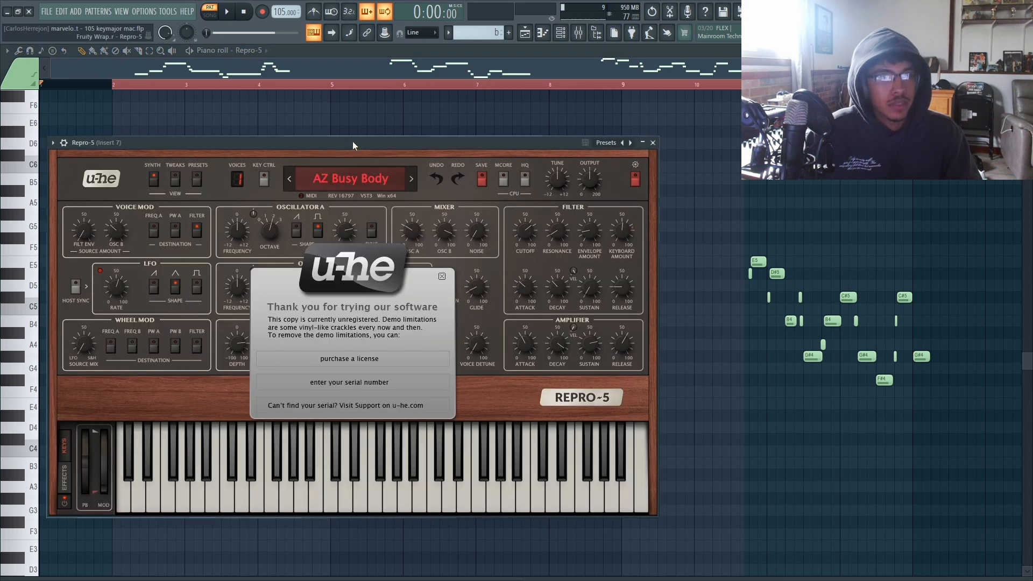
click(448, 266)
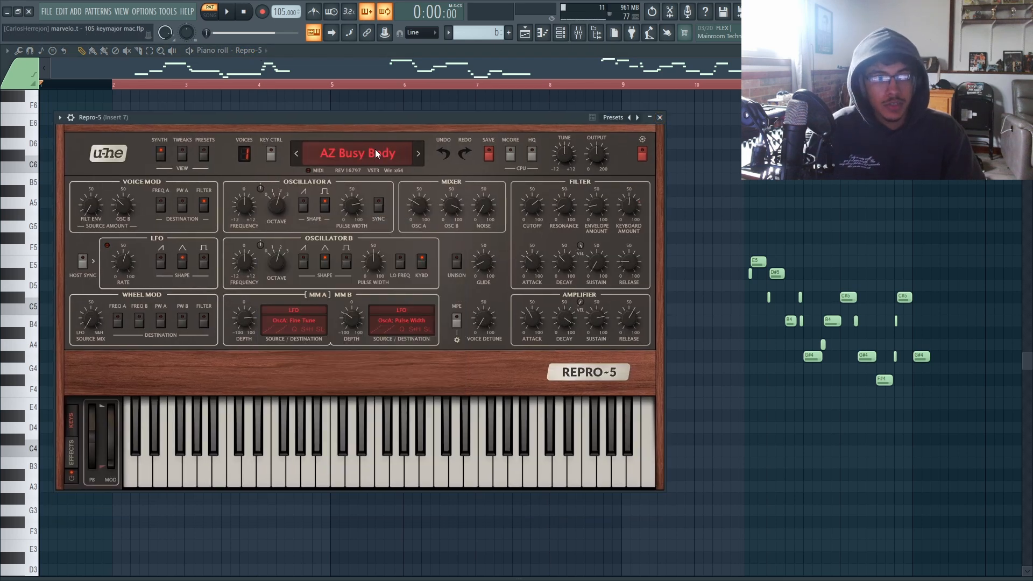
drag(373, 118, 388, 119)
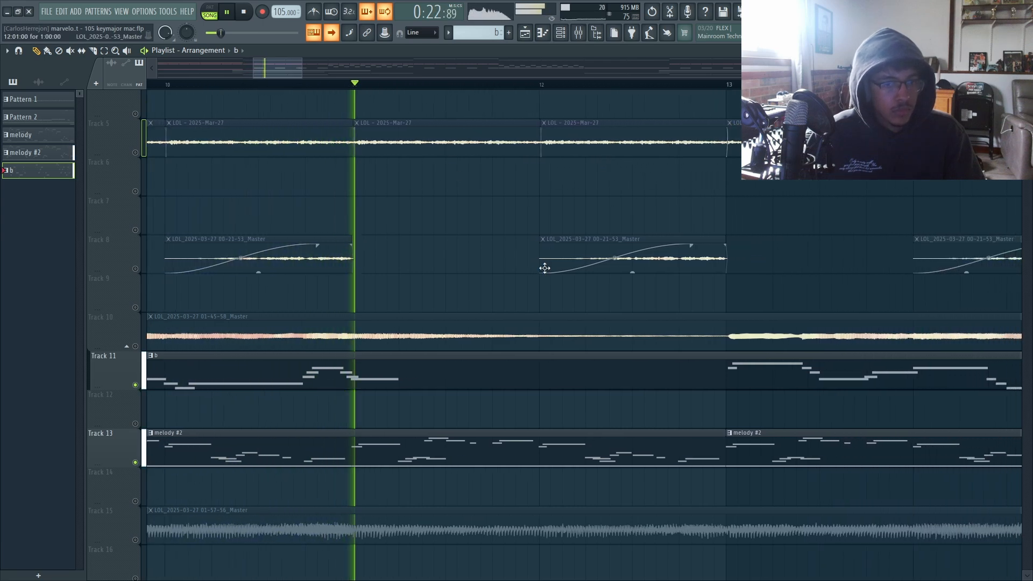
- Review pattern b's Repro-5 notes in the piano roll and check the typing keyboard's root note and scale layout
double_click(495, 354)
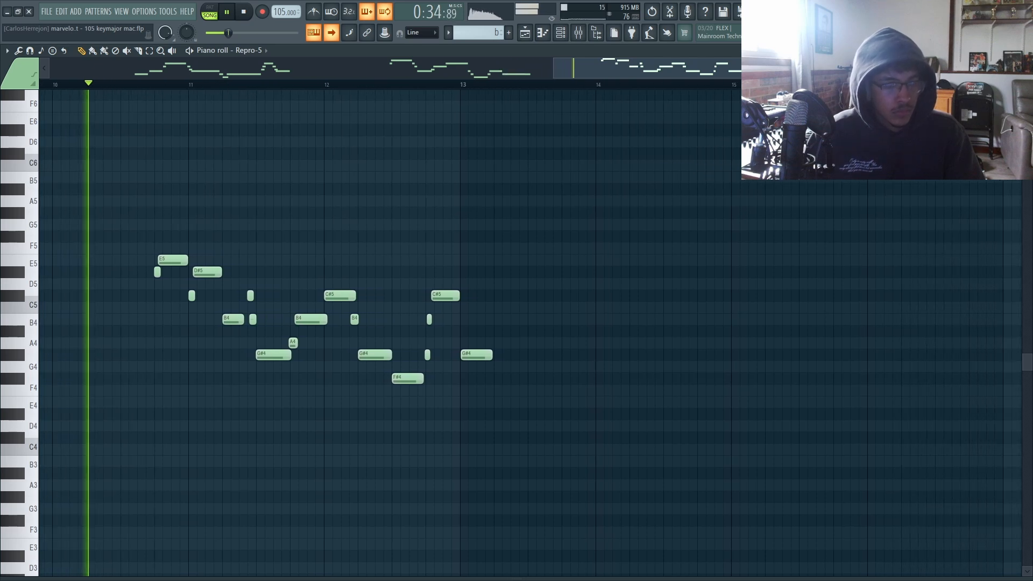
key(space)
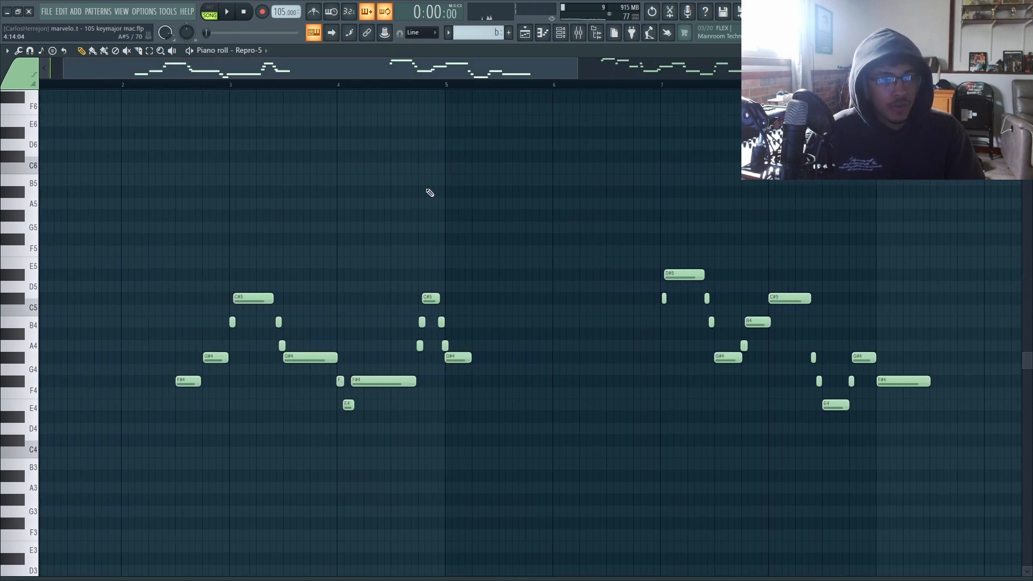
right_click(318, 34)
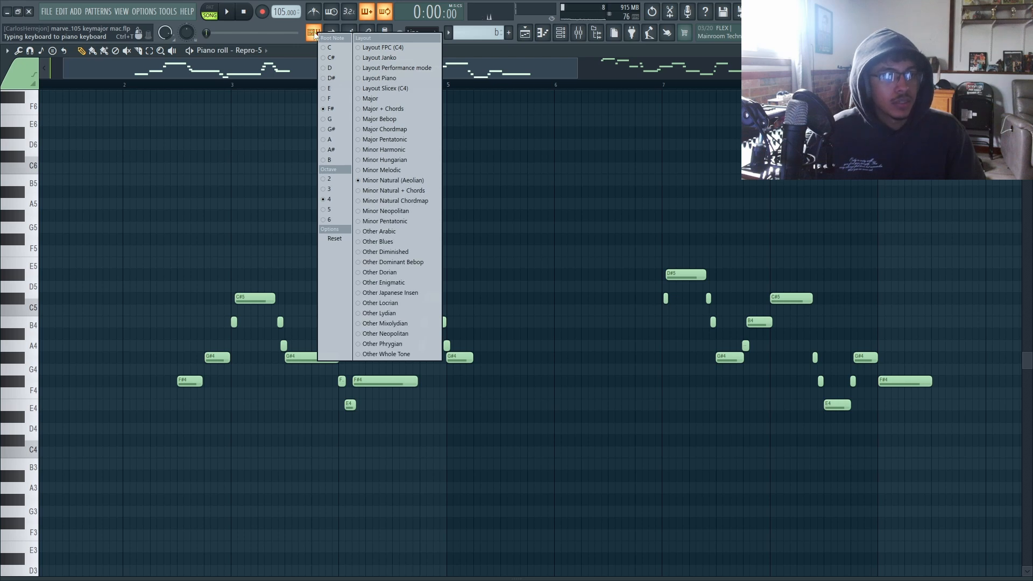
click(622, 173)
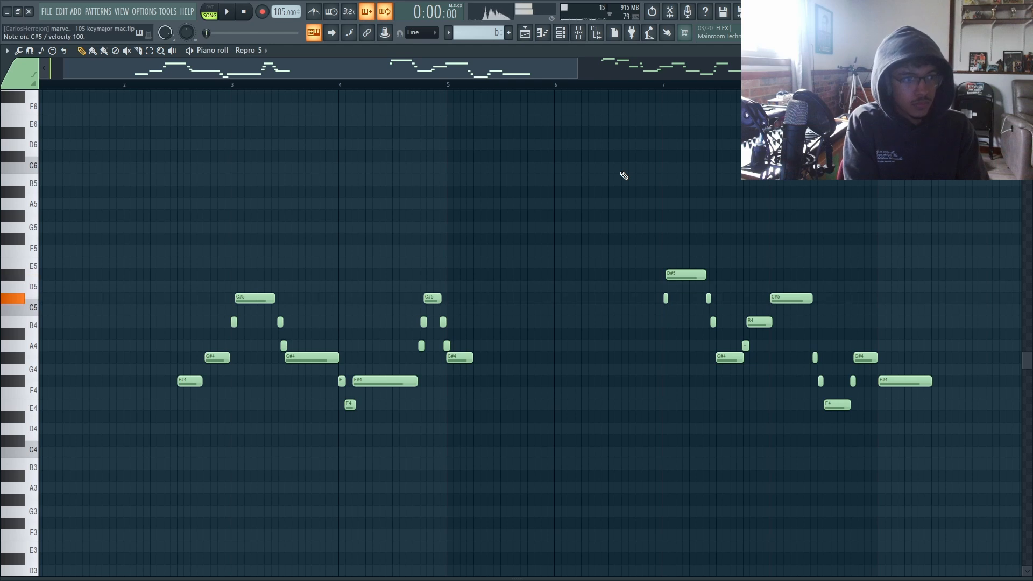
scroll(619, 171, up, 2)
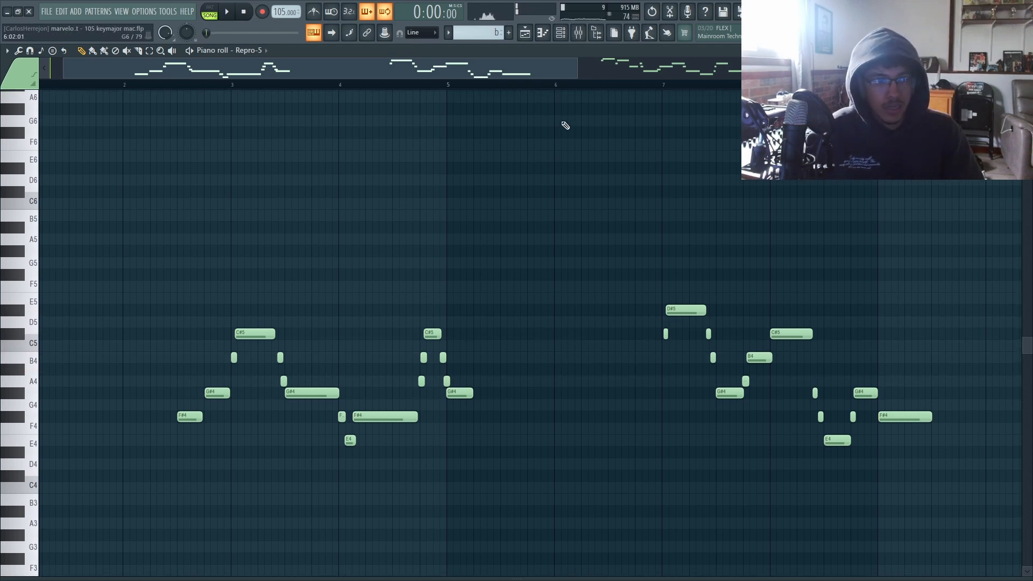
scroll(511, 307, down, 4)
- Inspect Fruity Delay 3 and UADx LA-2A Tube Compressor on mixer Insert 7
key(Escape)
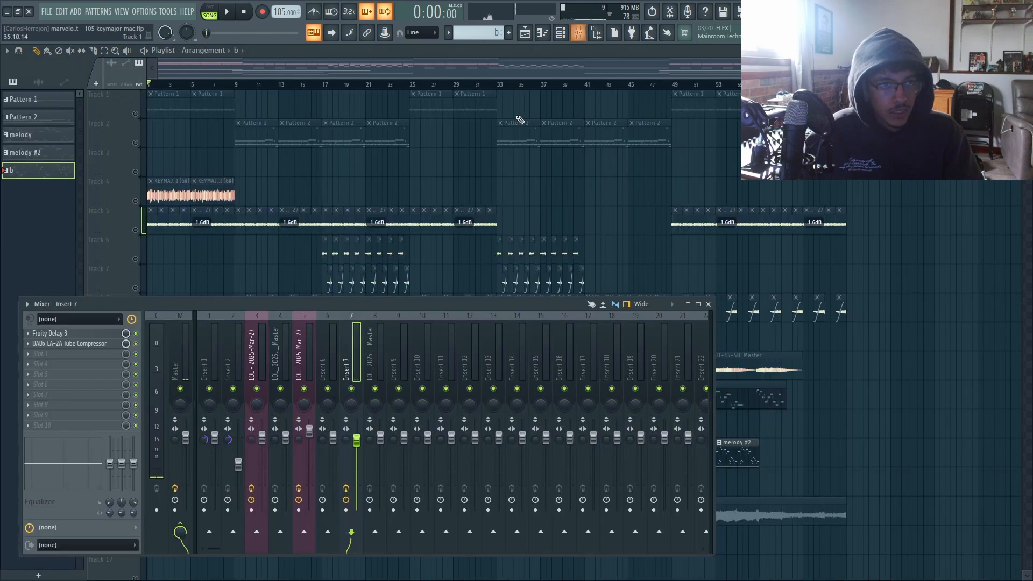
click(51, 334)
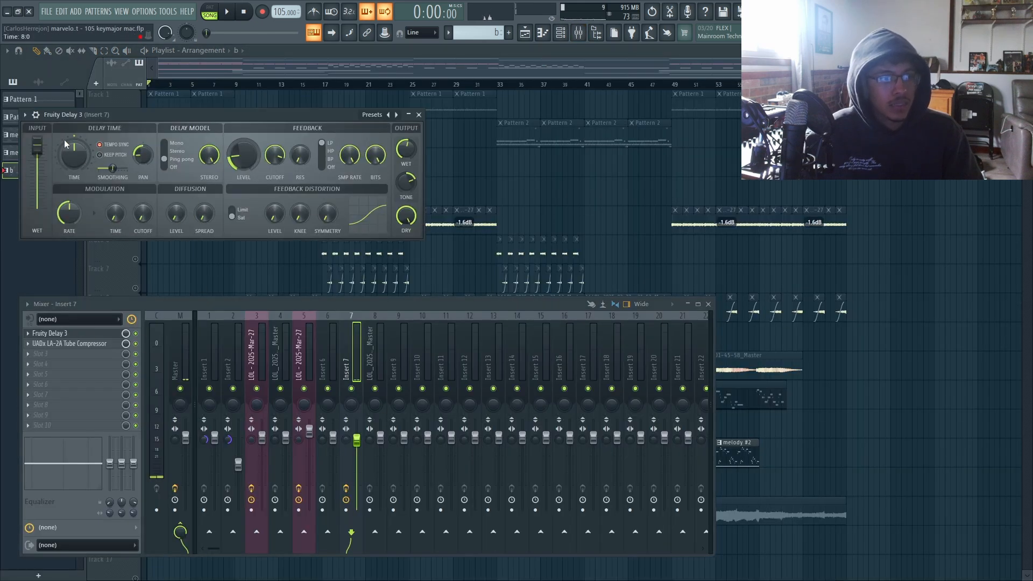
click(91, 344)
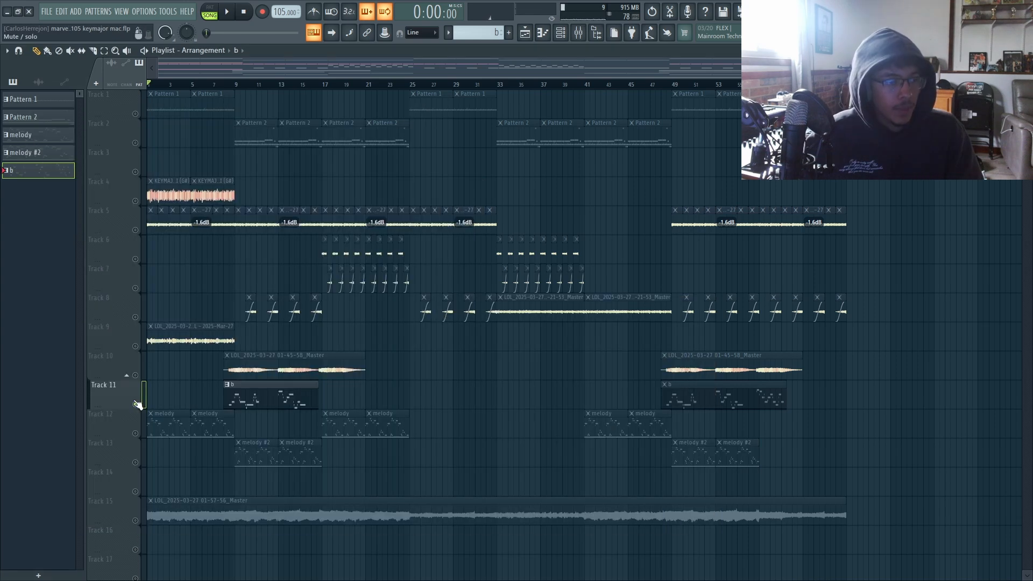
- Turn off Track 11's solo to bring back all playlist tracks, and solo Track 9's clip for auditioning
right_click(136, 403)
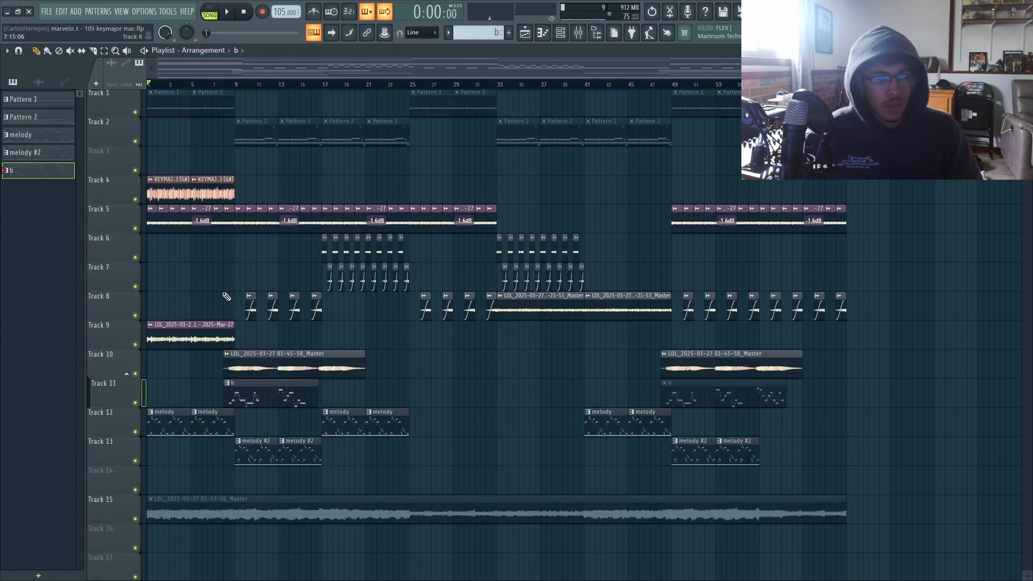
scroll(226, 296, up, 3)
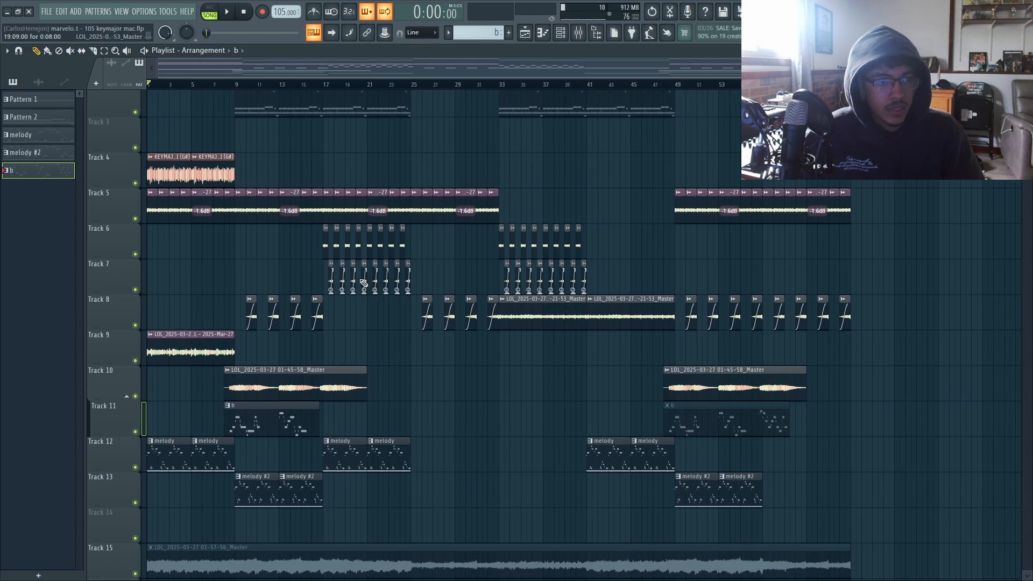
scroll(286, 335, up, 1)
scroll(220, 373, up, 2)
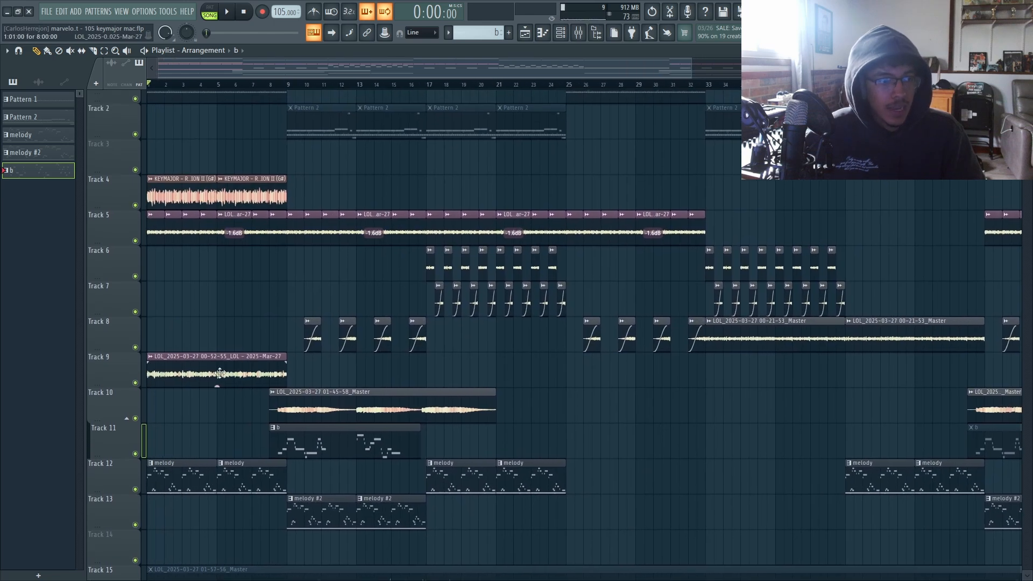
right_click(135, 383)
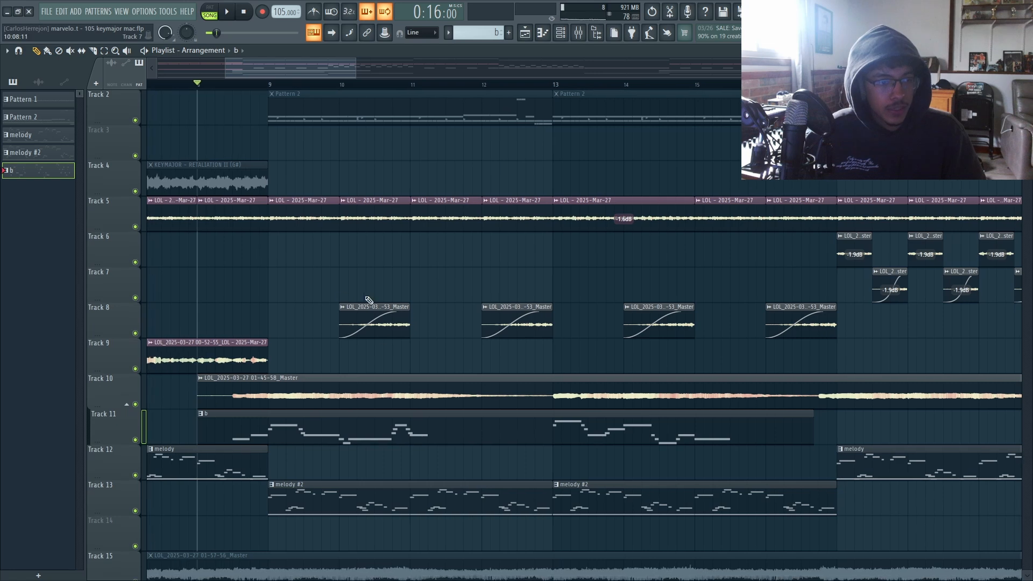
drag(339, 269, 597, 331)
scroll(397, 339, up, 2)
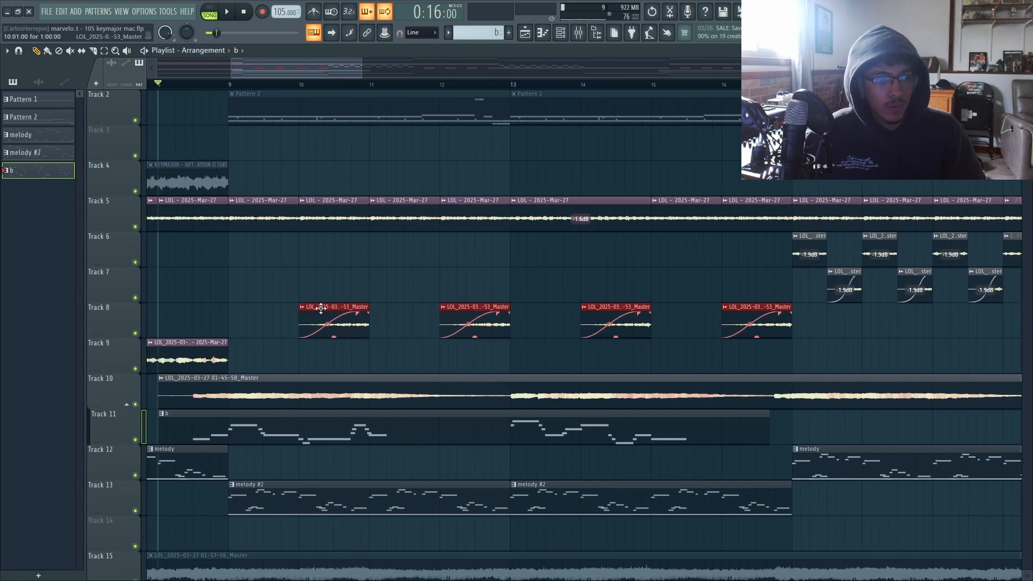
double_click(326, 314)
click(540, 272)
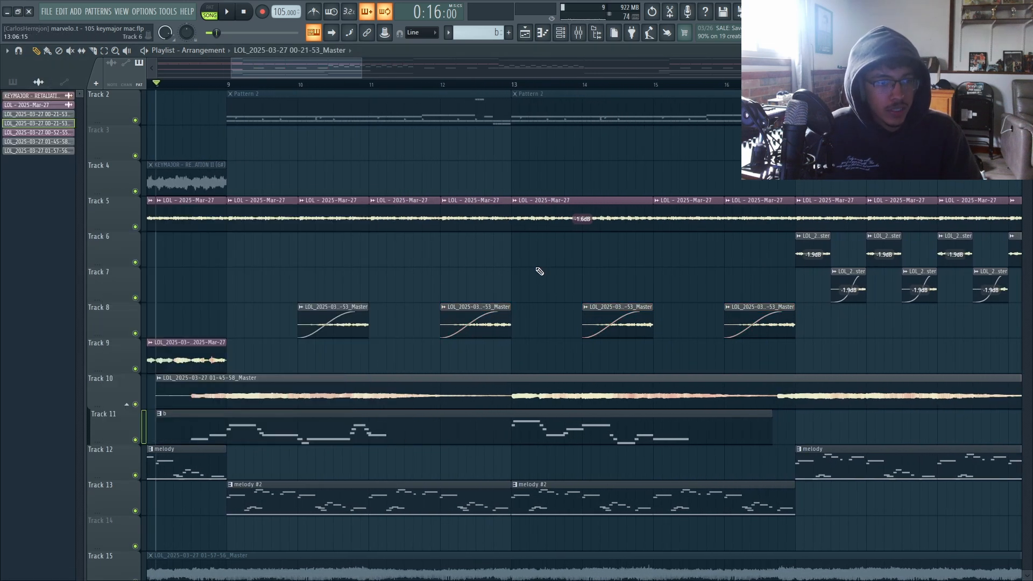
drag(315, 300, 734, 320)
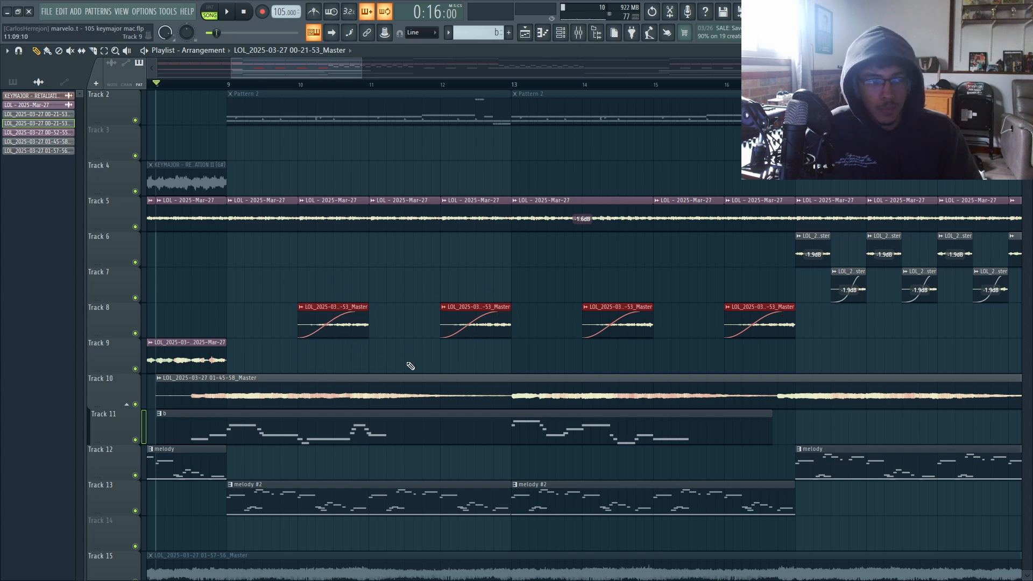
key(space)
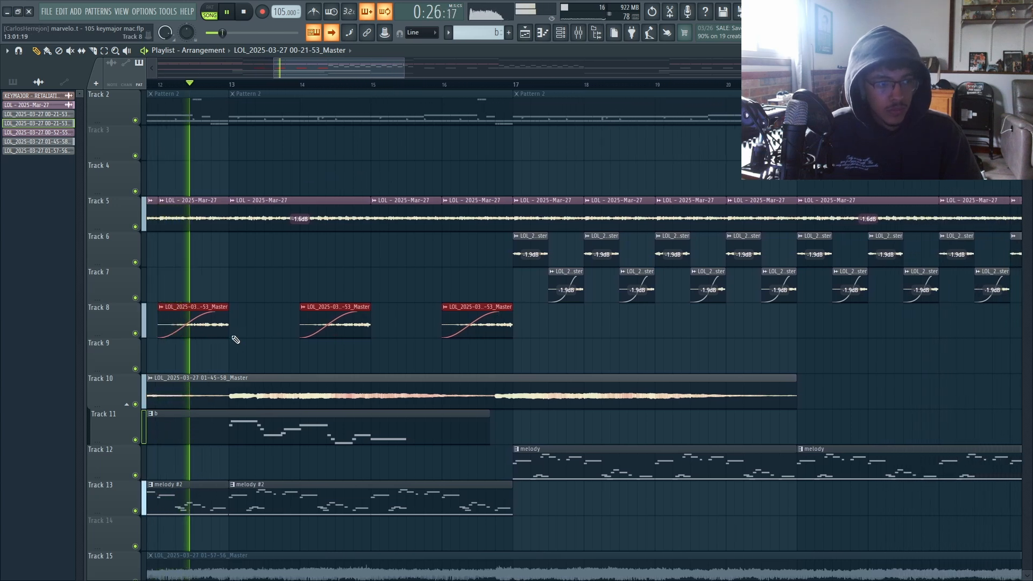
key(space)
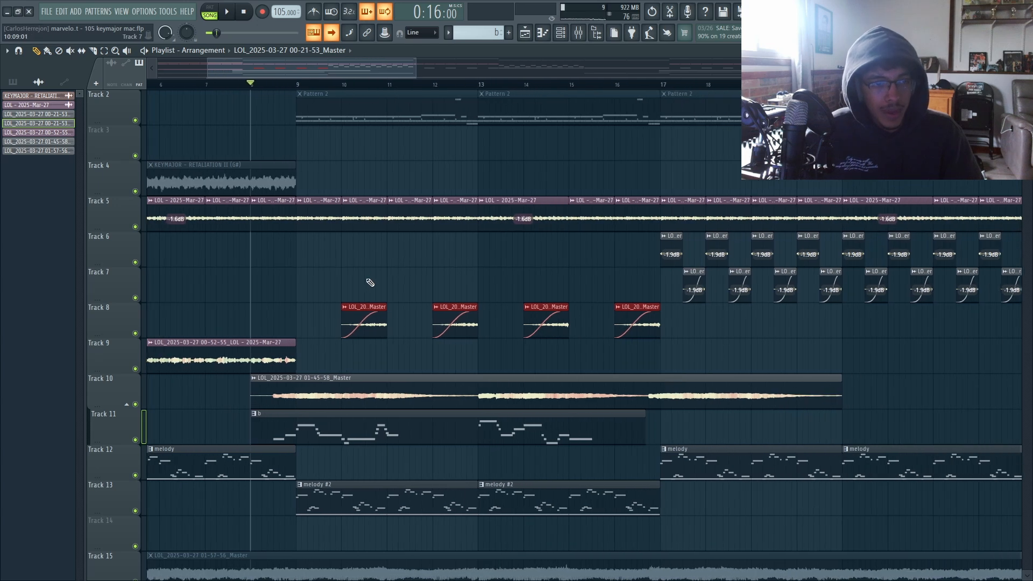
- Play the section from bar 17 to hear the alternating sample chops on Tracks 6 and 7
drag(489, 267, 302, 283)
drag(173, 291, 452, 342)
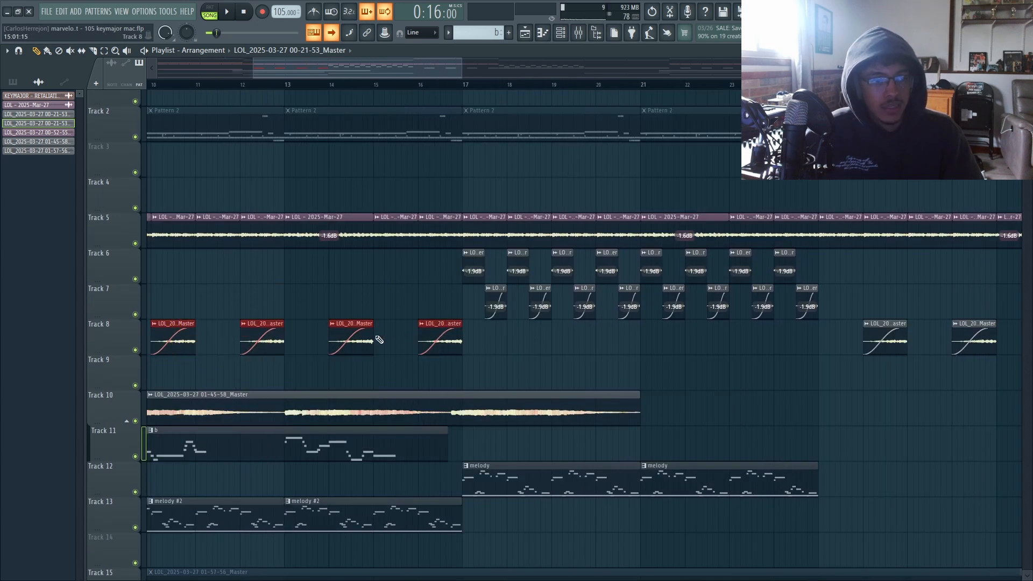
scroll(183, 348, up, 3)
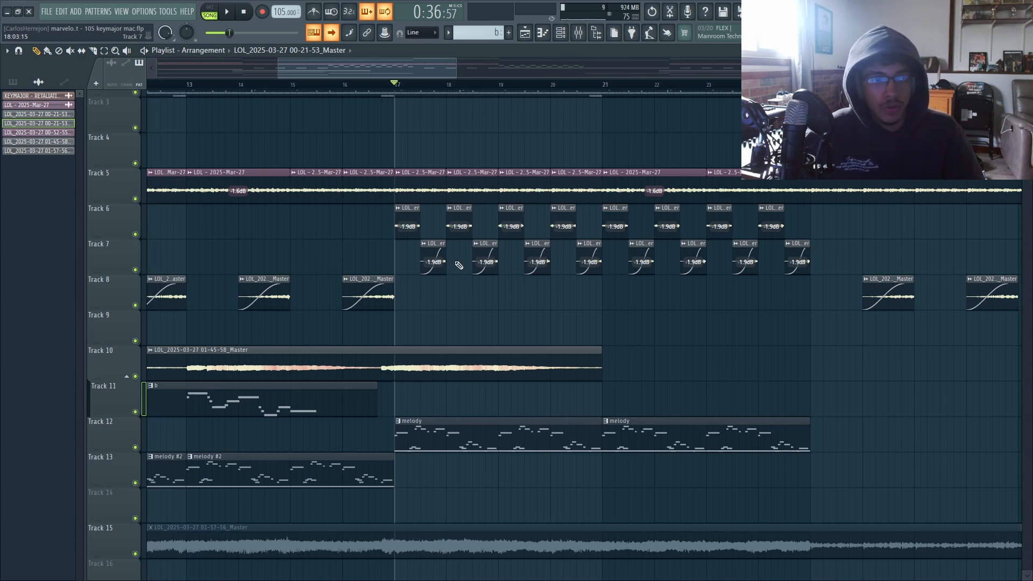
key(space)
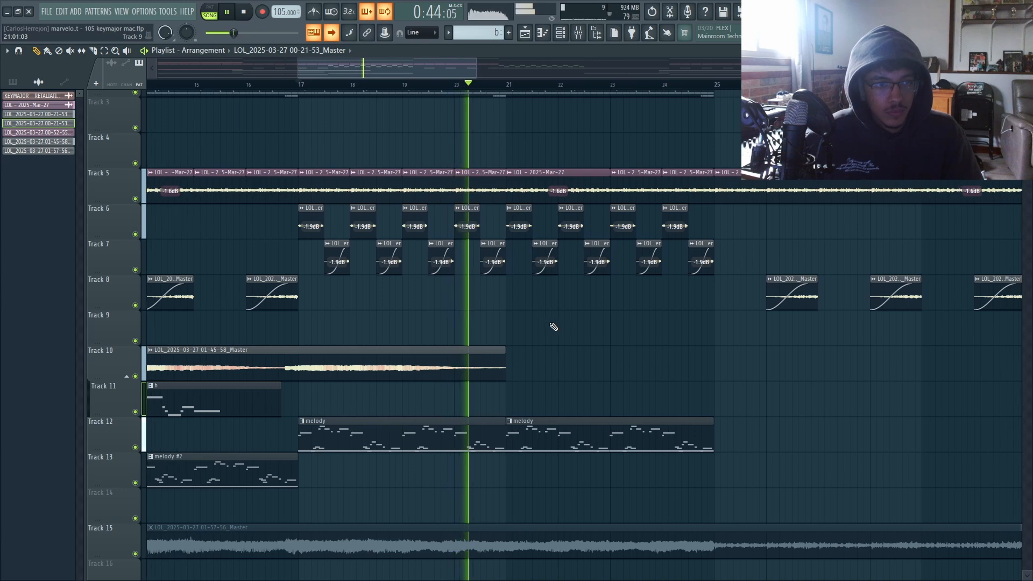
key(space)
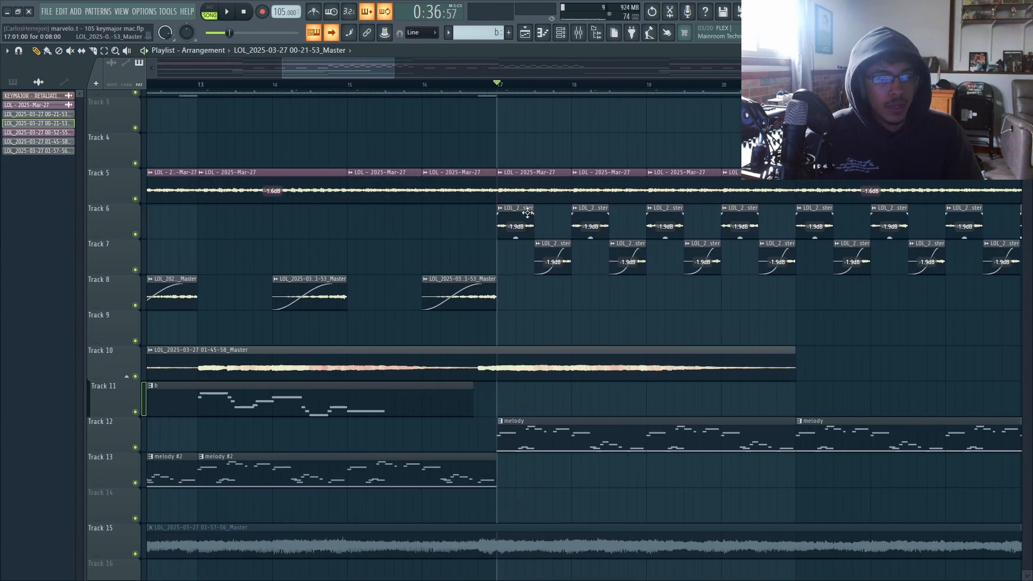
- Check the audio clip settings of Track 6's first chop at bar 17, and mark out Track 7's chops from bar 17 to 25
double_click(535, 210)
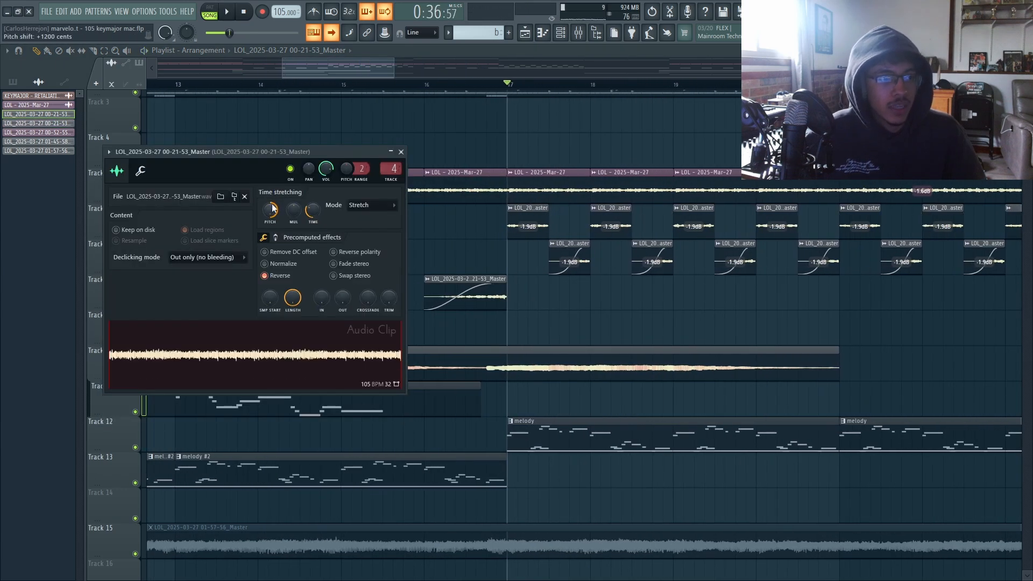
key(Escape)
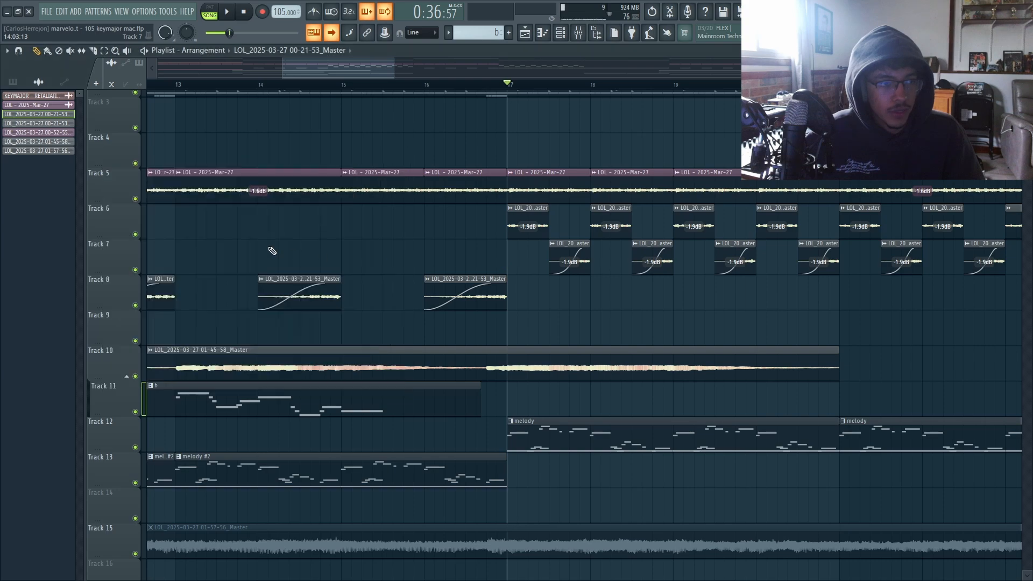
scroll(508, 250, down, 3)
scroll(542, 248, up, 3)
scroll(531, 266, down, 4)
ctrl+drag(517, 241, 811, 277)
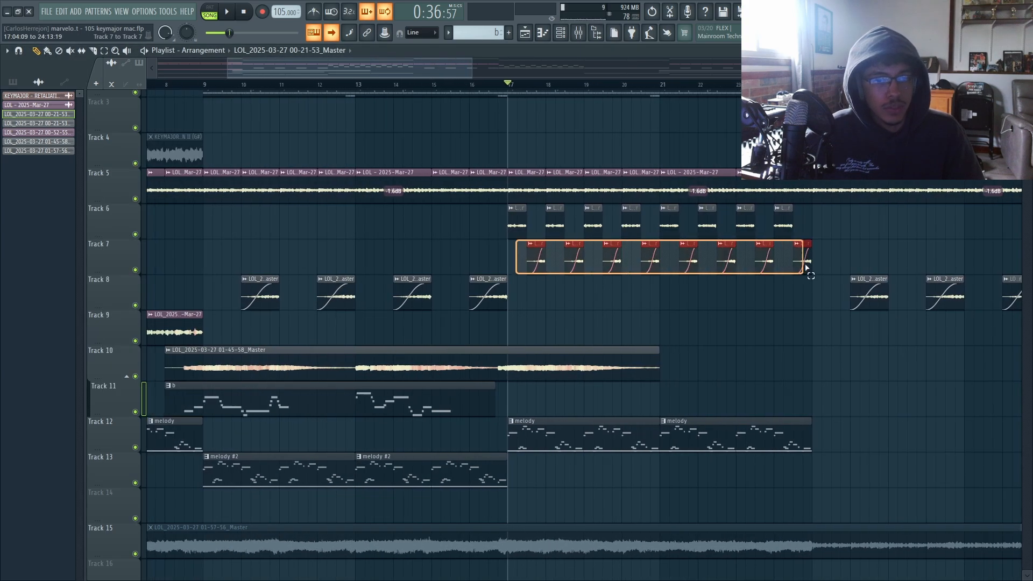
scroll(672, 300, up, 3)
ctrl+click(459, 295)
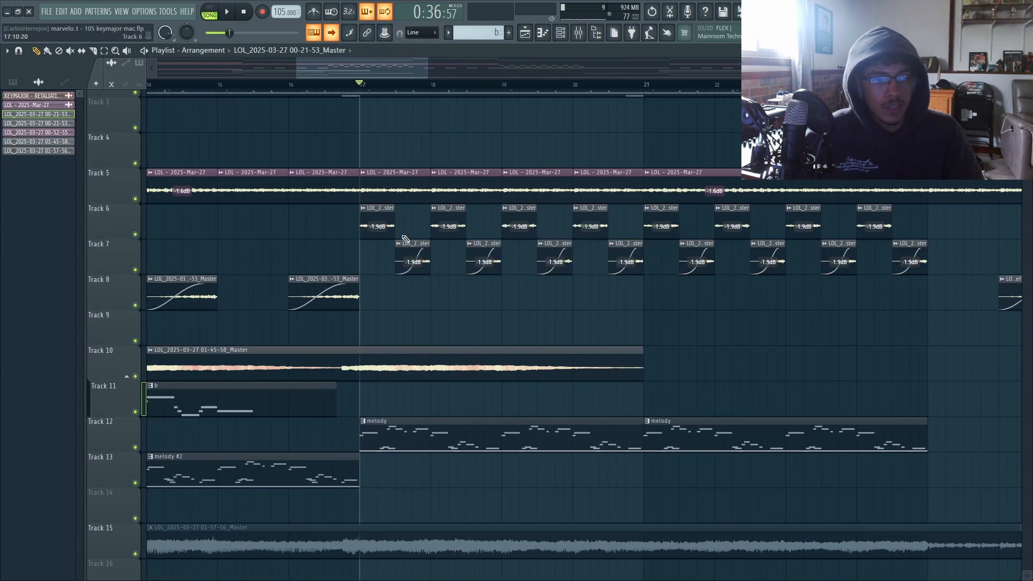
- Select Track 8's four faded chop clips in bars 10 to 16 and compare them with the matching clips from bar 26
scroll(405, 239, down, 5)
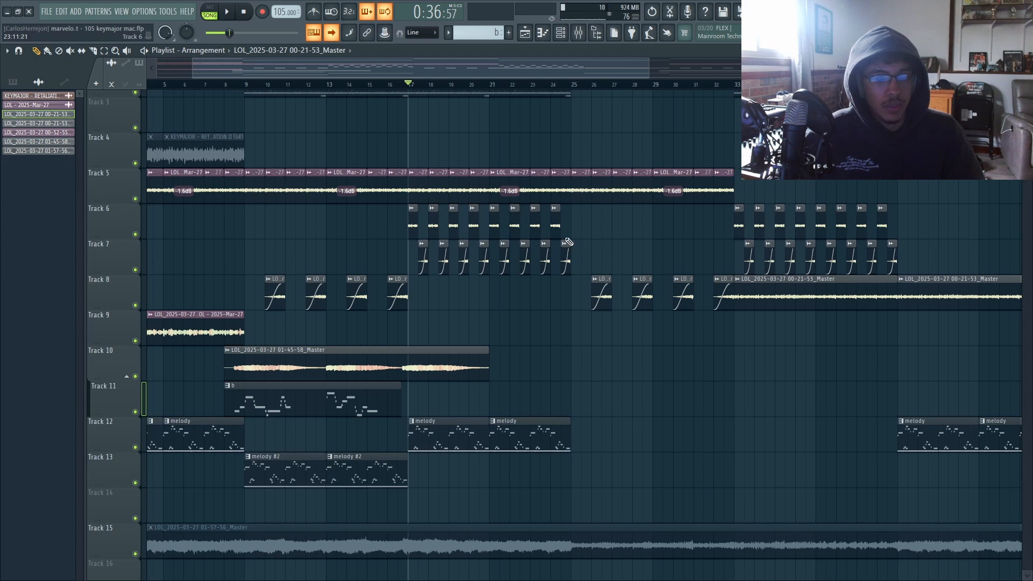
drag(646, 234, 593, 246)
ctrl+drag(382, 302, 220, 307)
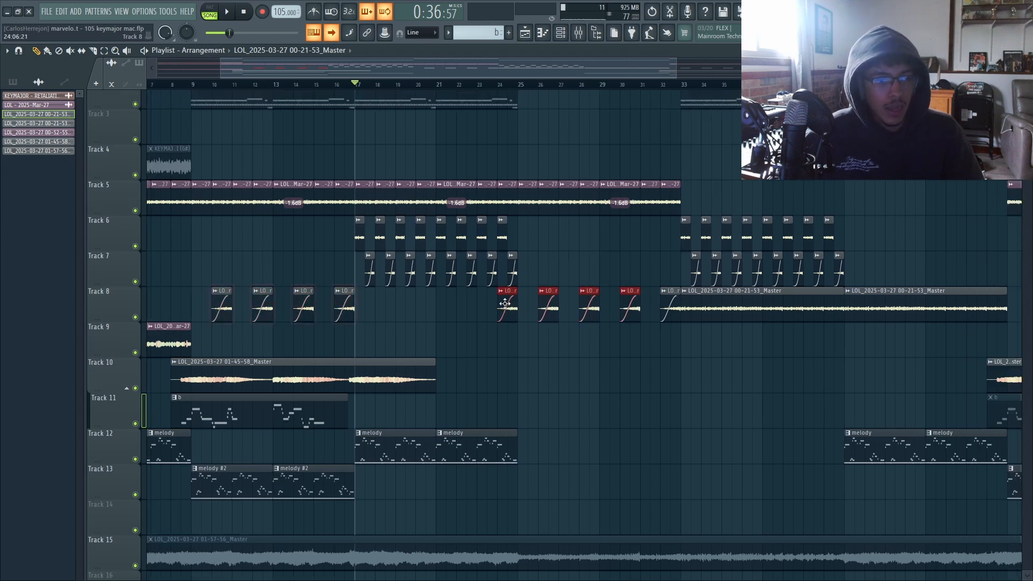
ctrl+click(703, 374)
drag(743, 233, 588, 246)
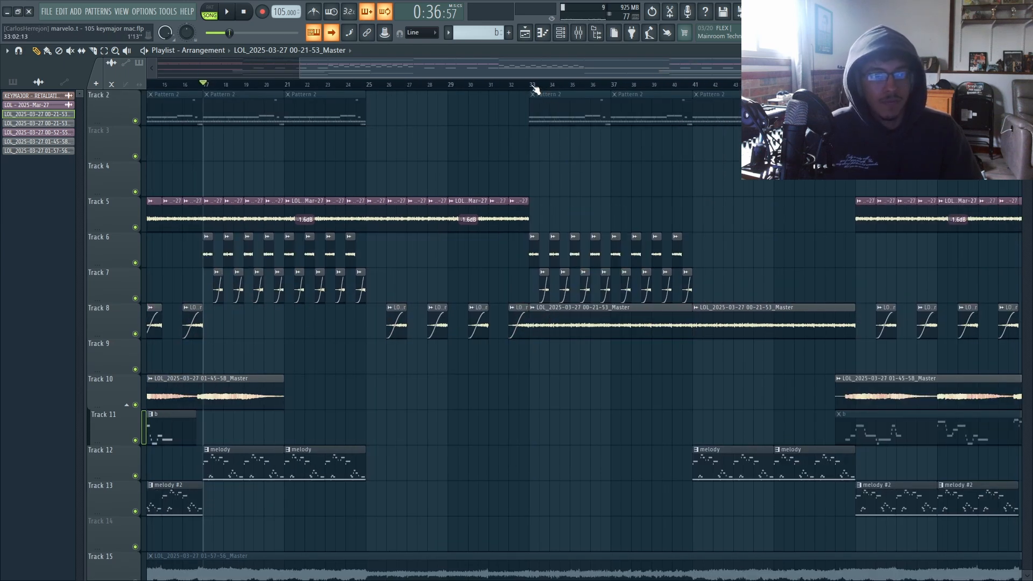
- Set the playhead to bar 33 and check the audio clip settings of the long Track 8 clip starting there
click(531, 85)
drag(655, 200, 643, 154)
double_click(562, 266)
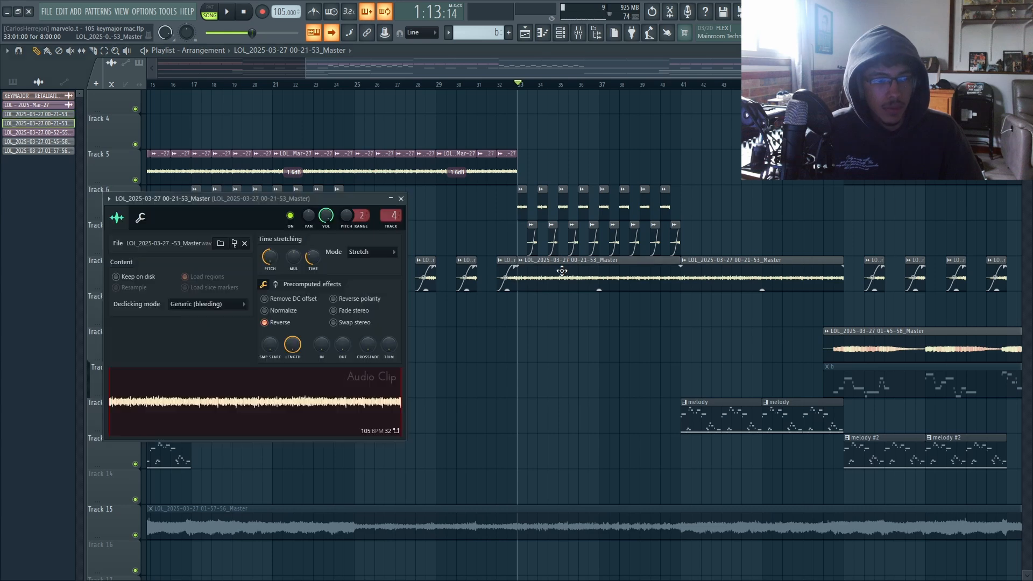
key(Escape)
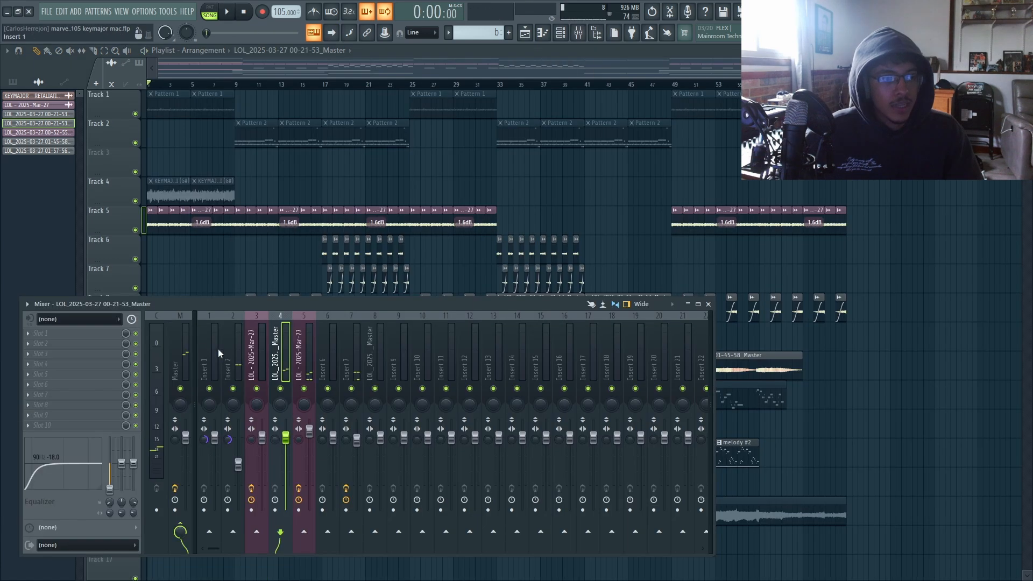
- Inspect the Master track's SoundShifter Pitch Stereo, Fruity Parametric EQ, Fruity soft clipper and Fruity Limiter in the mixer
click(85, 334)
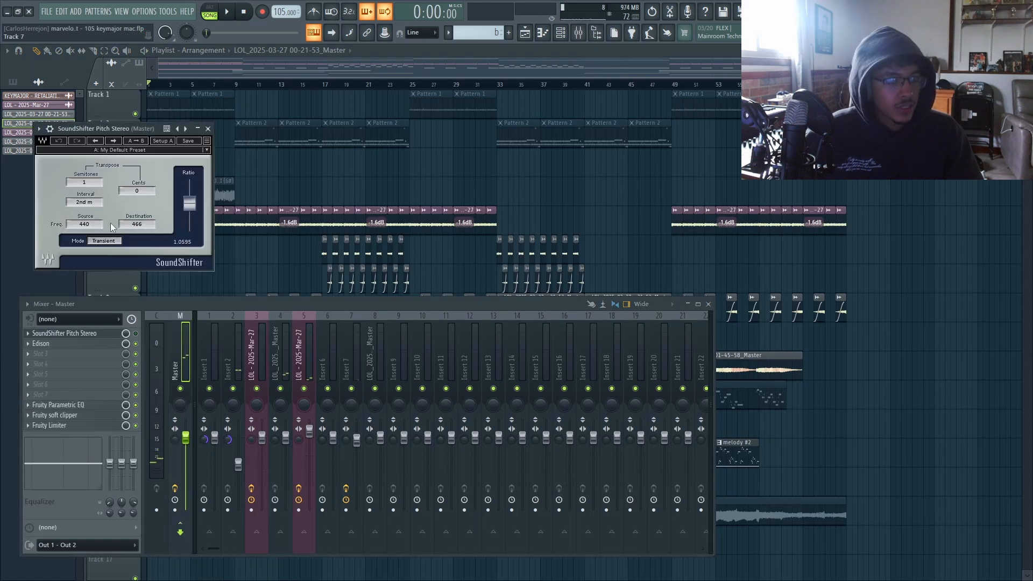
click(119, 331)
click(78, 405)
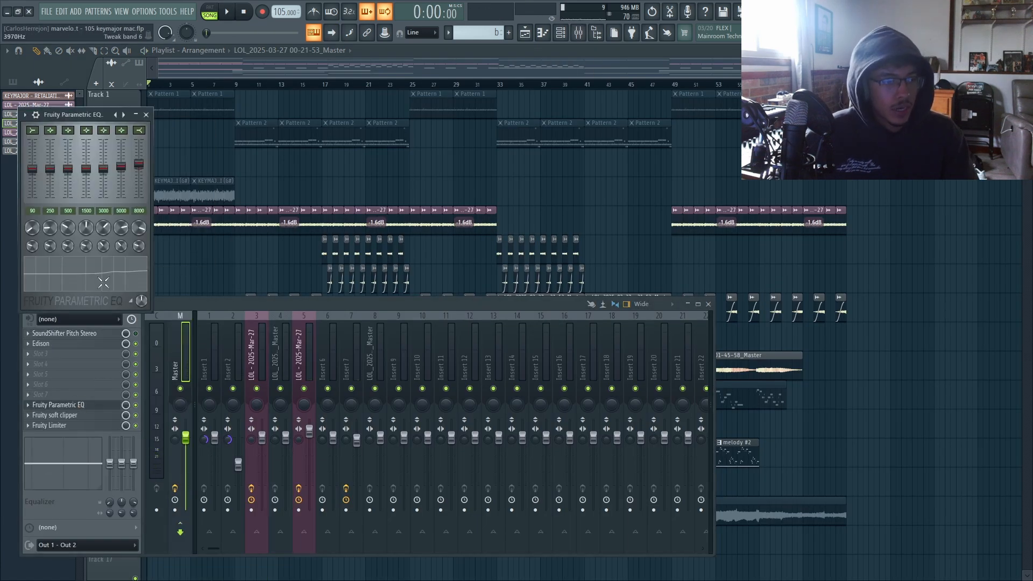
click(78, 416)
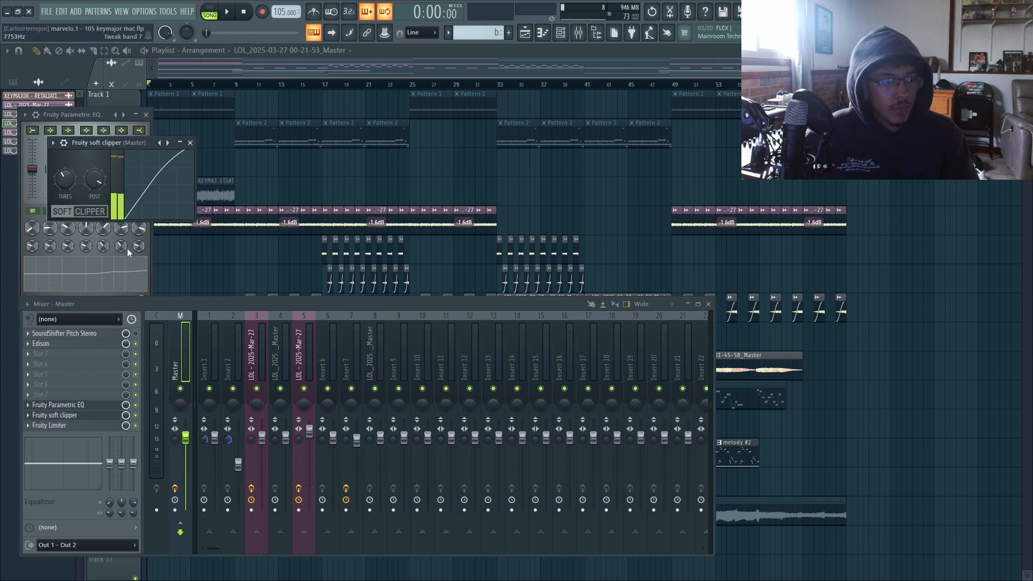
click(79, 426)
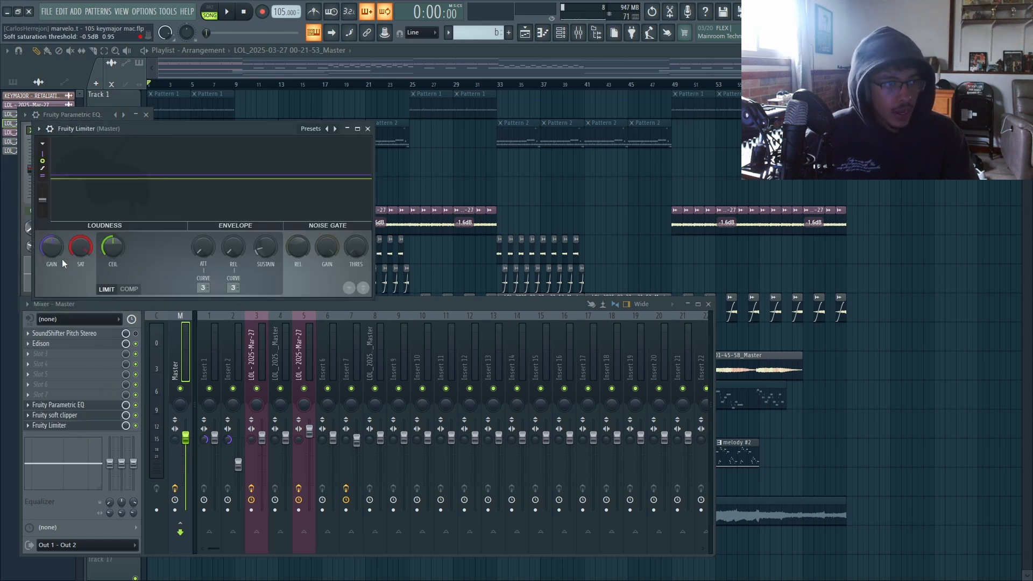
key(Escape)
key(Escape)
key(Escape)
key(Escape)
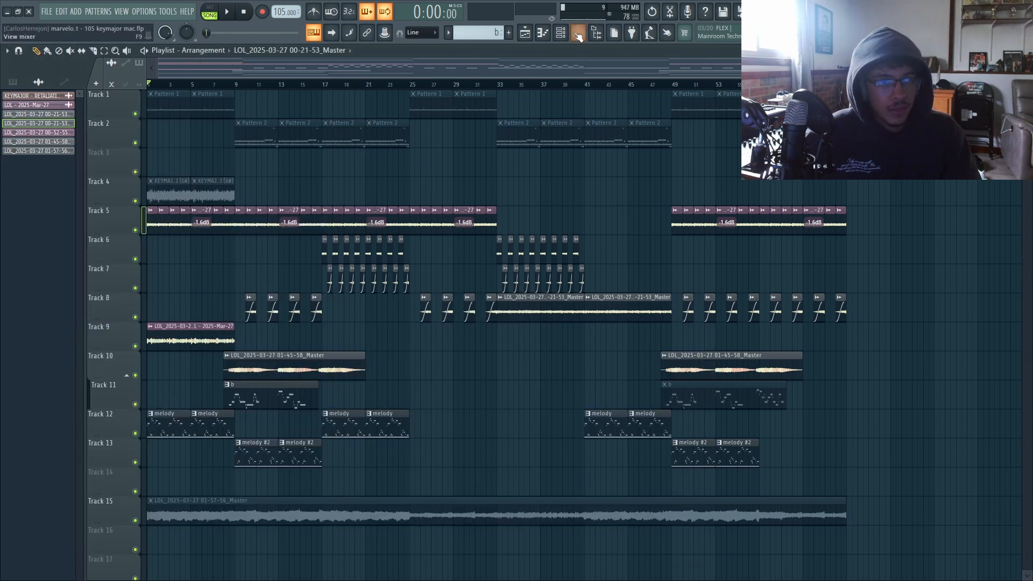
click(579, 33)
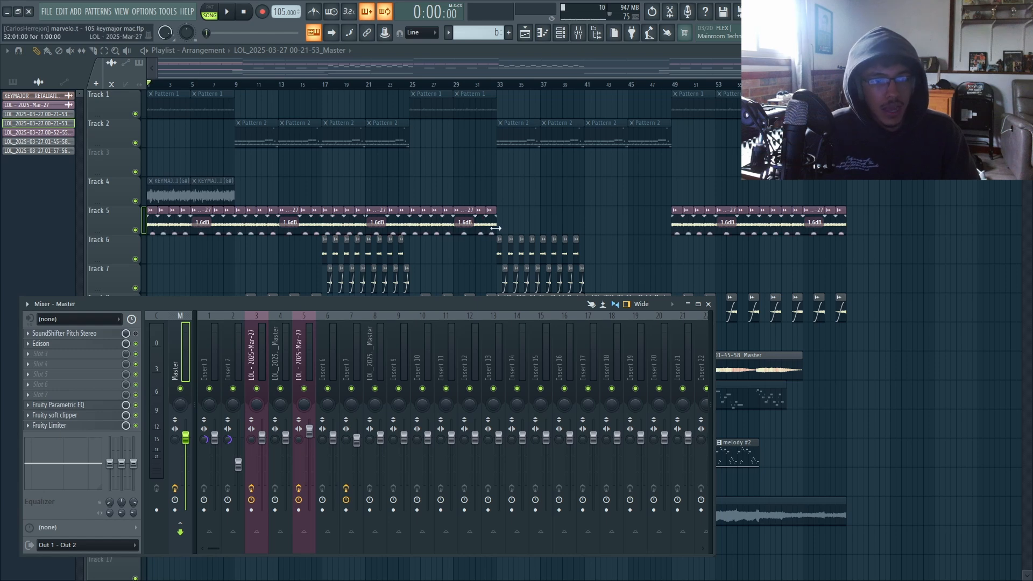
key(Escape)
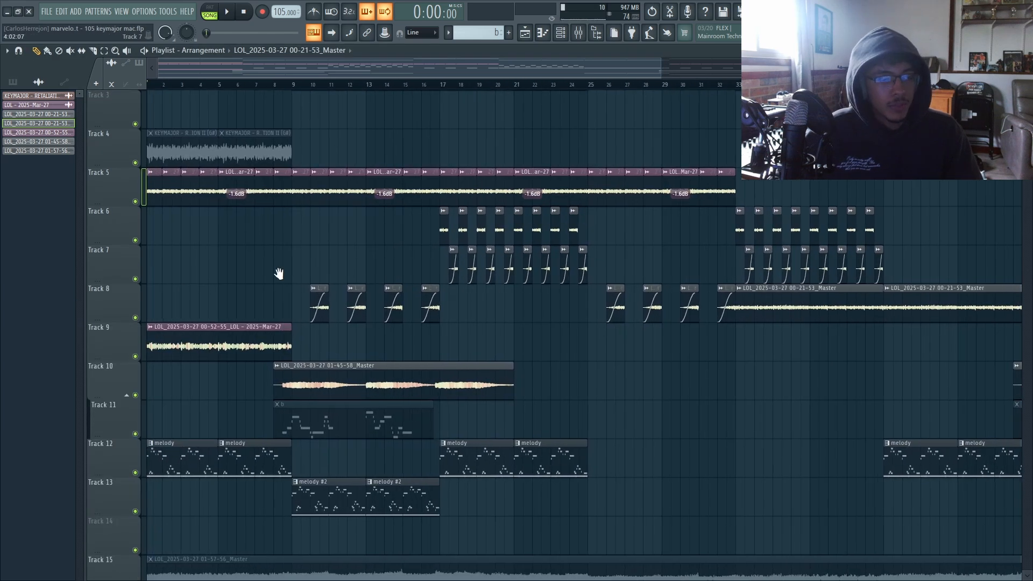
- Play the arrangement from the beginning to hear the layers together
drag(279, 275, 285, 279)
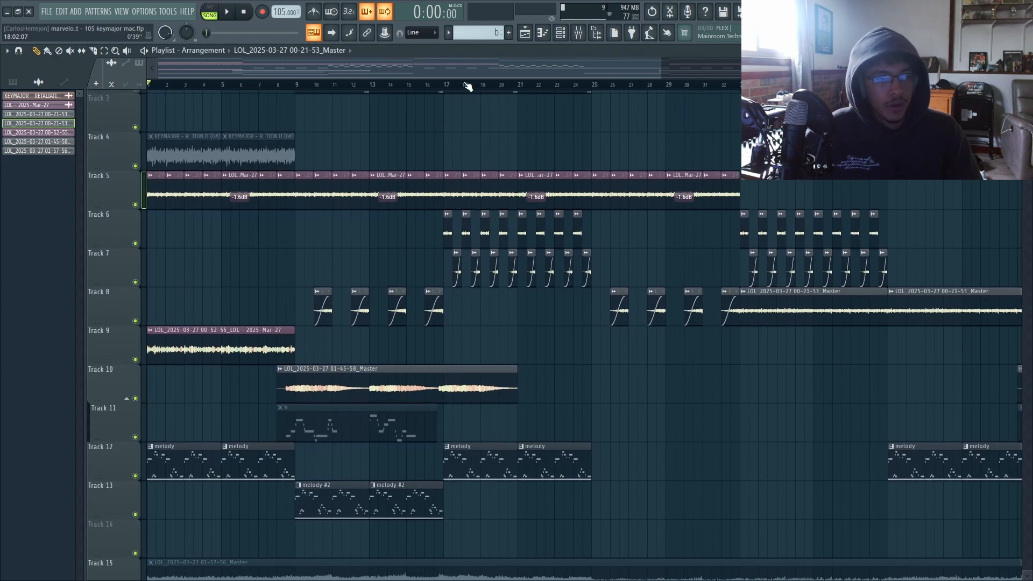
drag(450, 88, 2, 160)
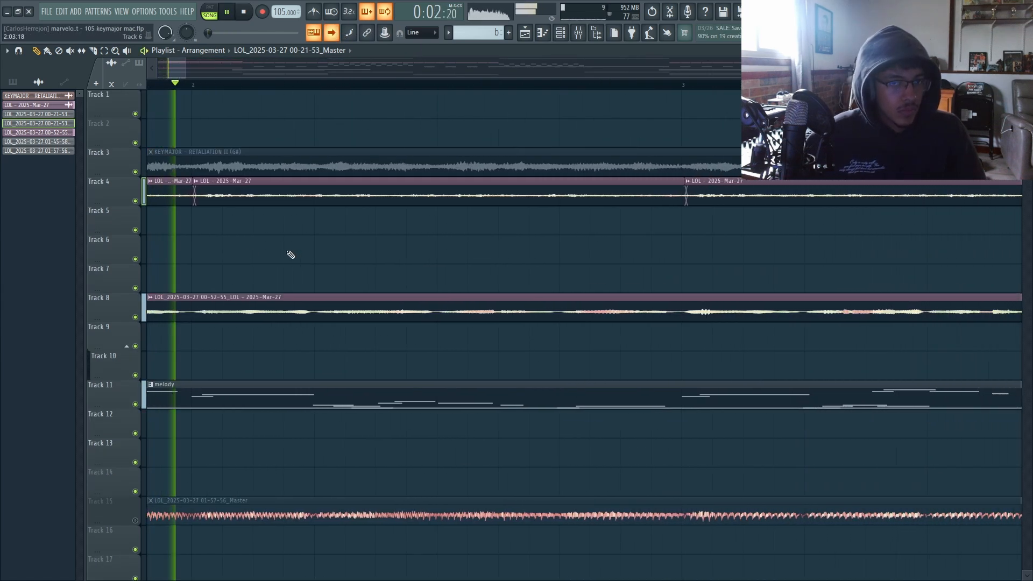
scroll(287, 252, up, 1)
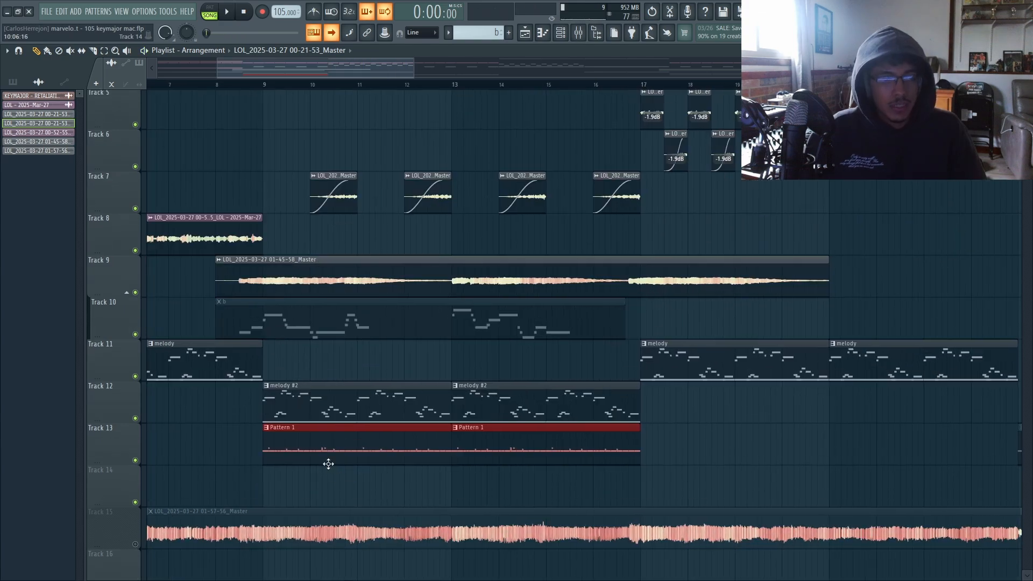
- Browse the sample folders CHROMA GALLERY - KEYMAJOR and PROPHET GALLERY - KEYMAJOR, including the latter's GUITAR PHRASES
ctrl+right_click(323, 463)
scroll(242, 374, down, 1)
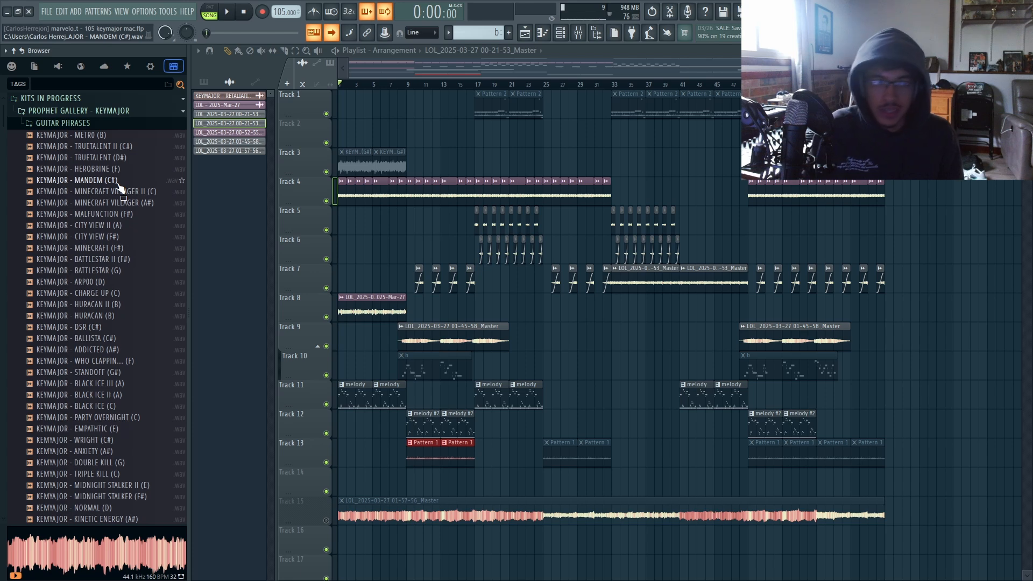
click(150, 67)
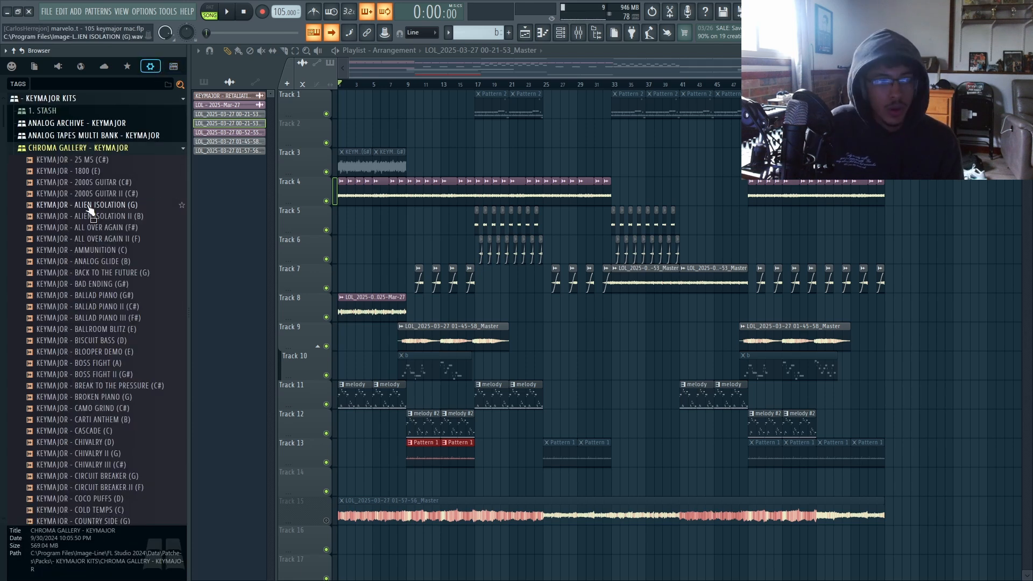
scroll(90, 209, down, 4)
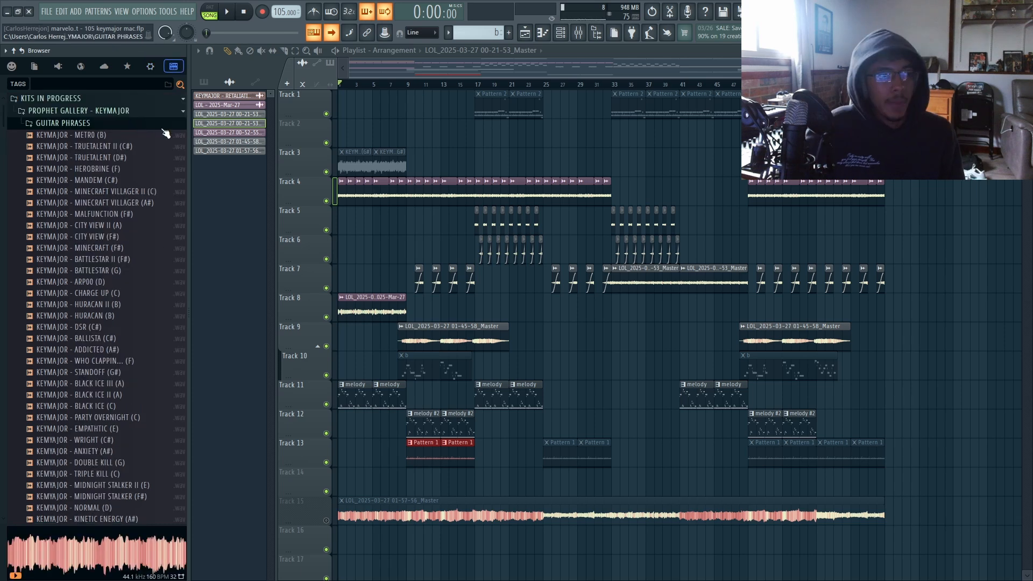
scroll(89, 146, down, 8)
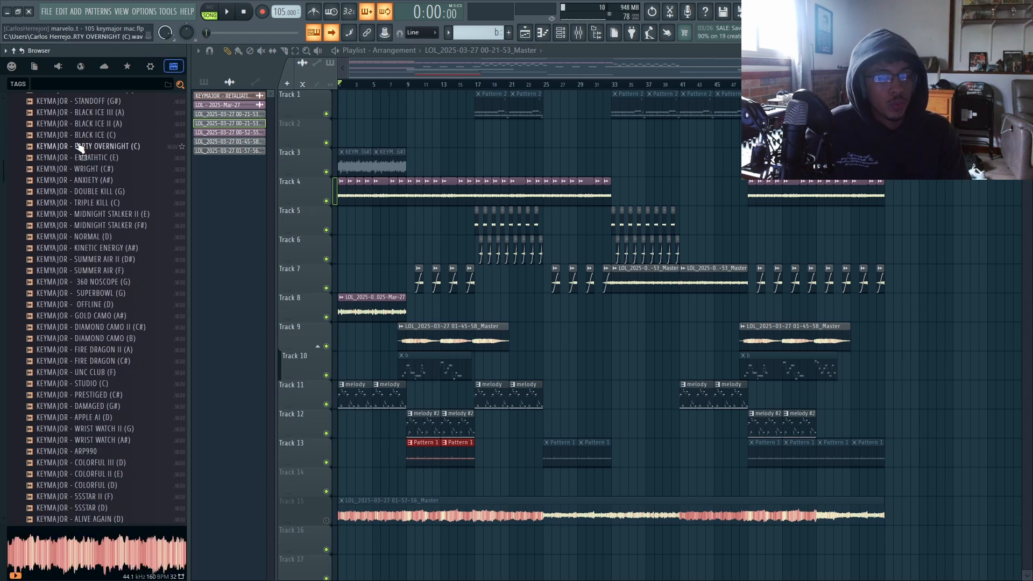
scroll(79, 148, up, 8)
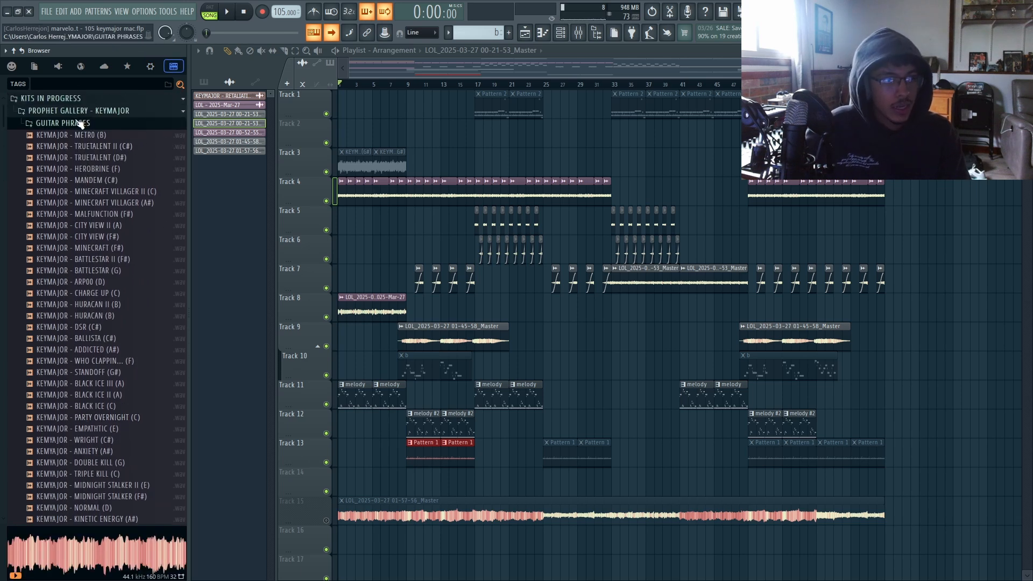
scroll(111, 214, down, 10)
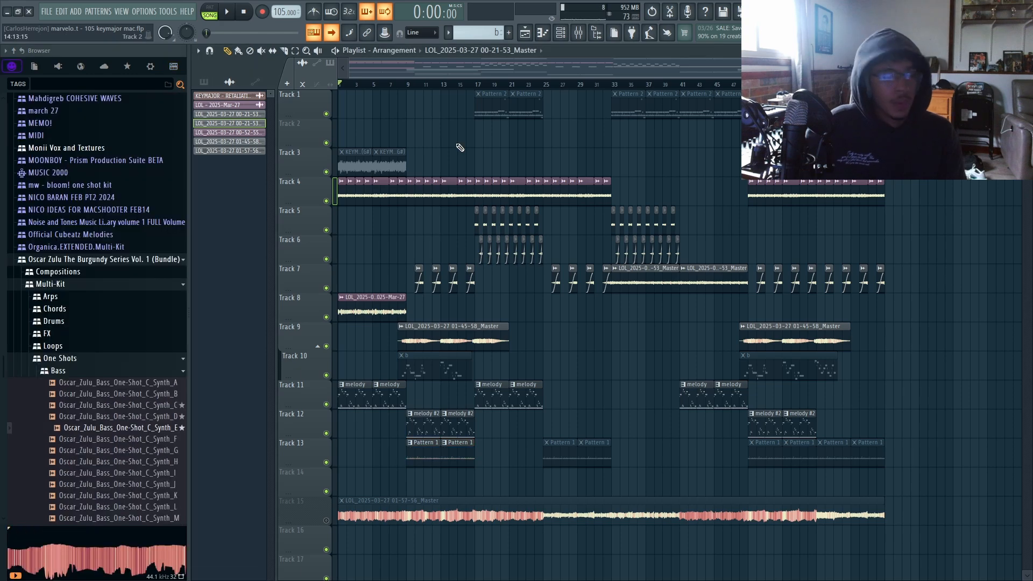